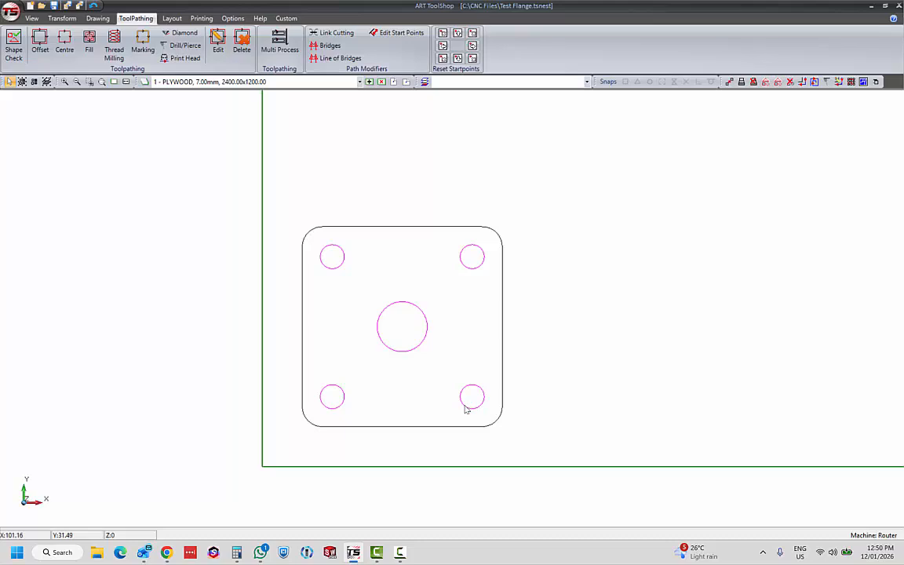
- Change the sheet material to ALUMINIUM with a thickness of 10 mm and a 2400 x 1200 sheet size
click(62, 18)
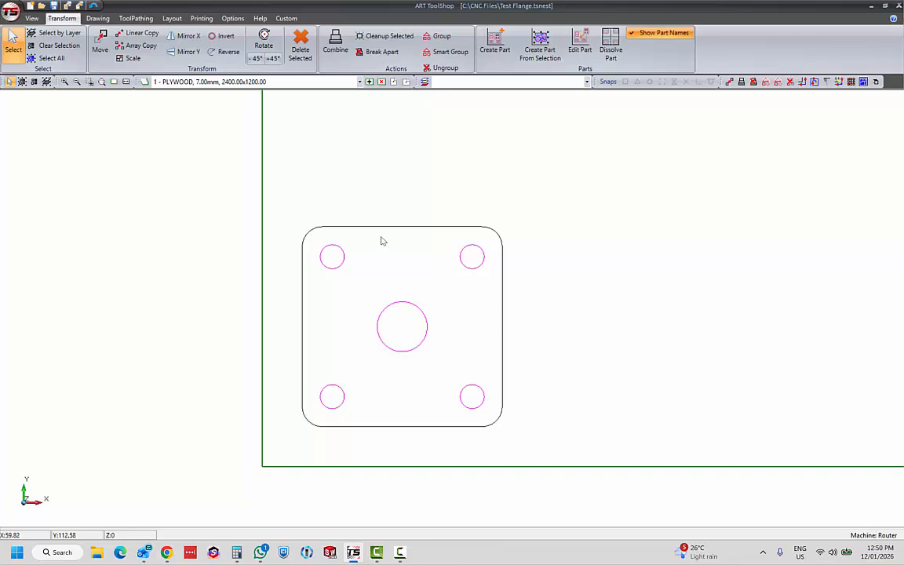
click(180, 83)
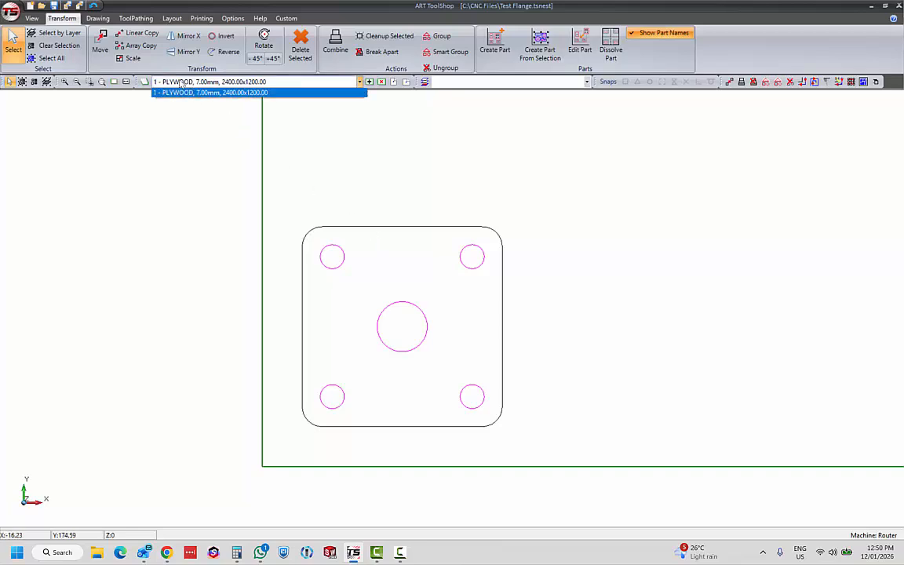
click(180, 83)
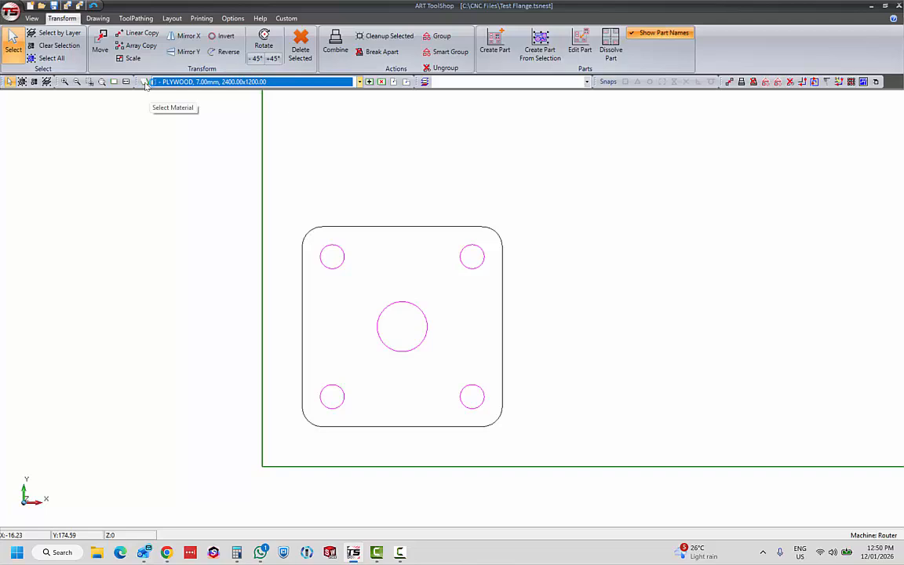
click(147, 82)
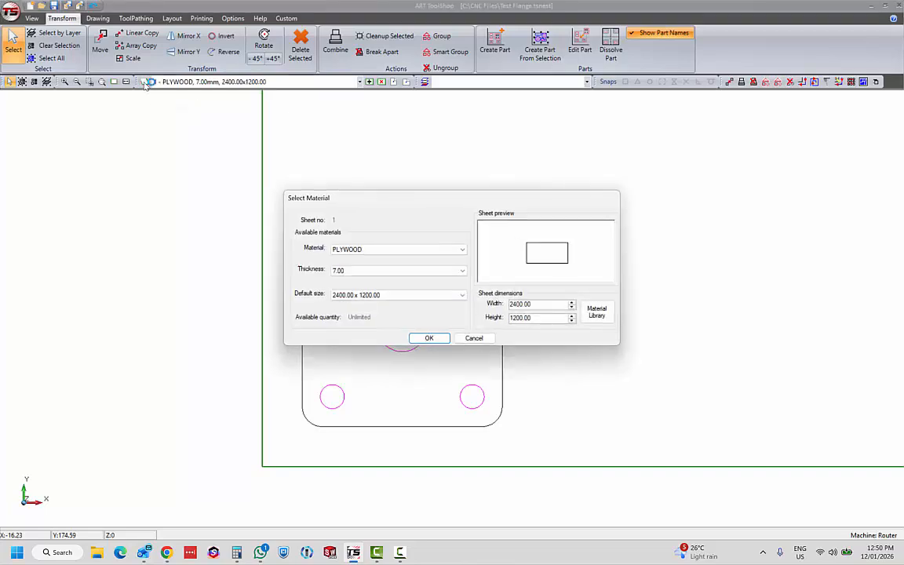
click(431, 249)
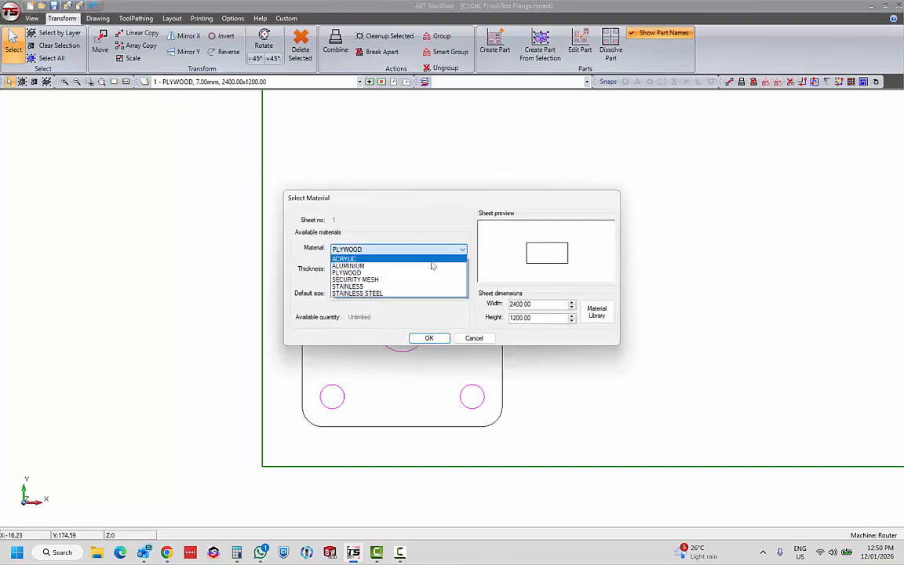
click(424, 266)
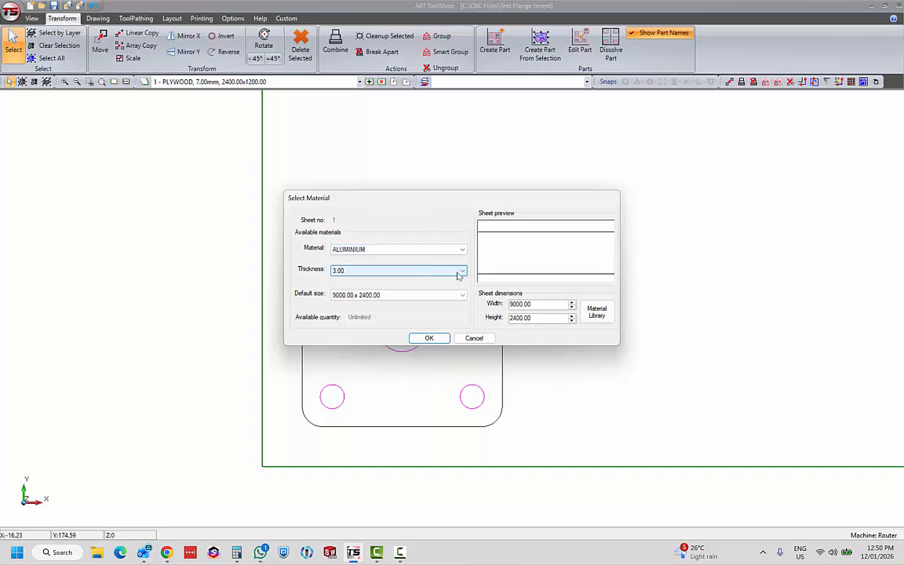
click(440, 270)
click(430, 302)
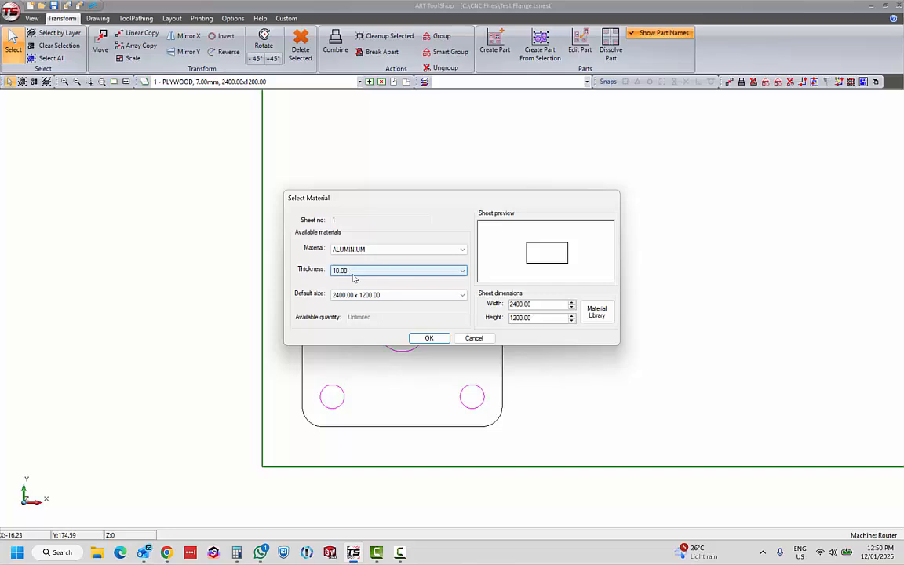
click(430, 338)
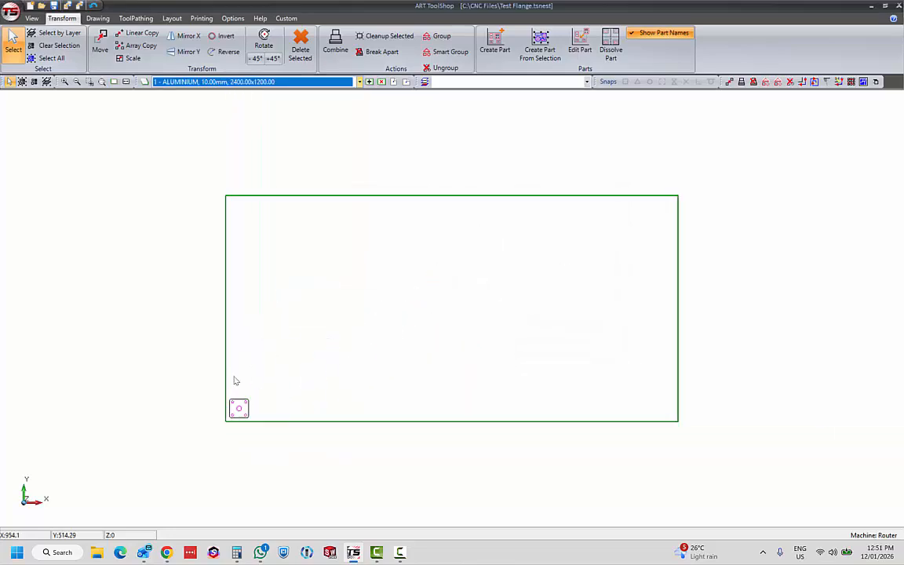
- Select the whole flange with its holes and start an Offset toolpath using the 6mm Router's default template
scroll(200, 451, up, 5)
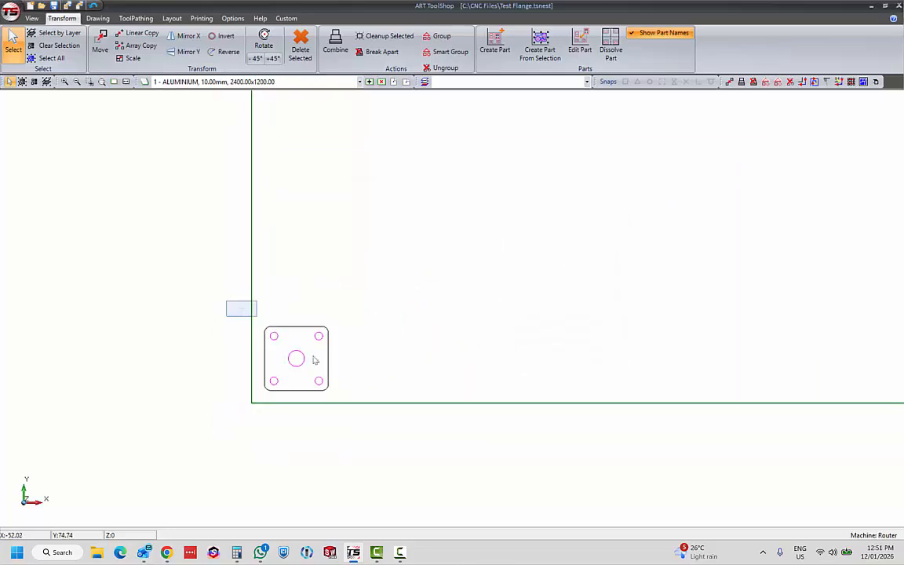
drag(314, 359, 381, 438)
scroll(274, 390, up, 3)
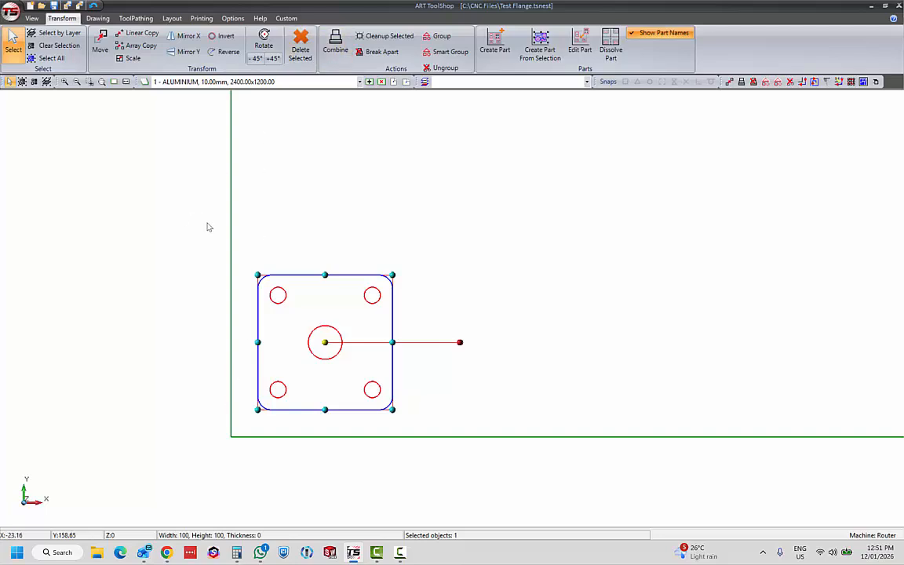
click(135, 18)
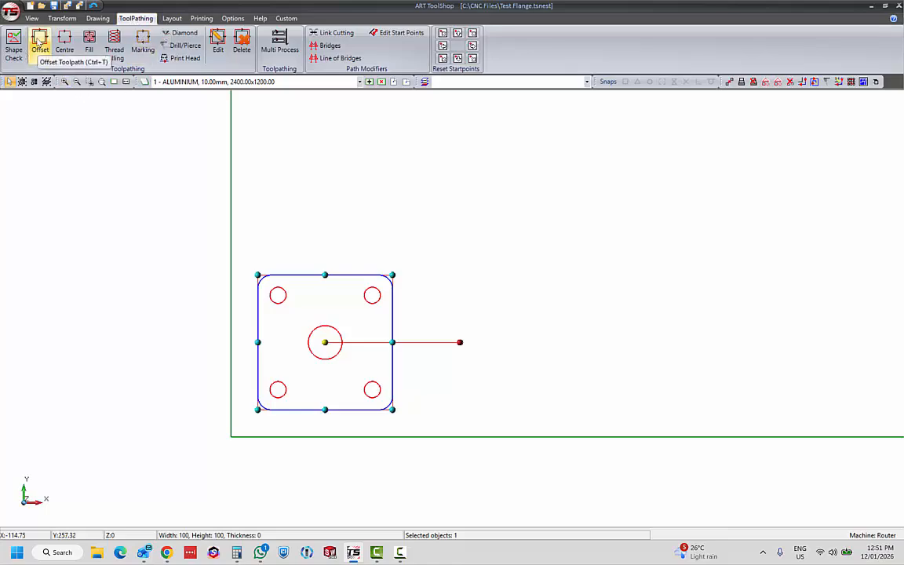
click(39, 41)
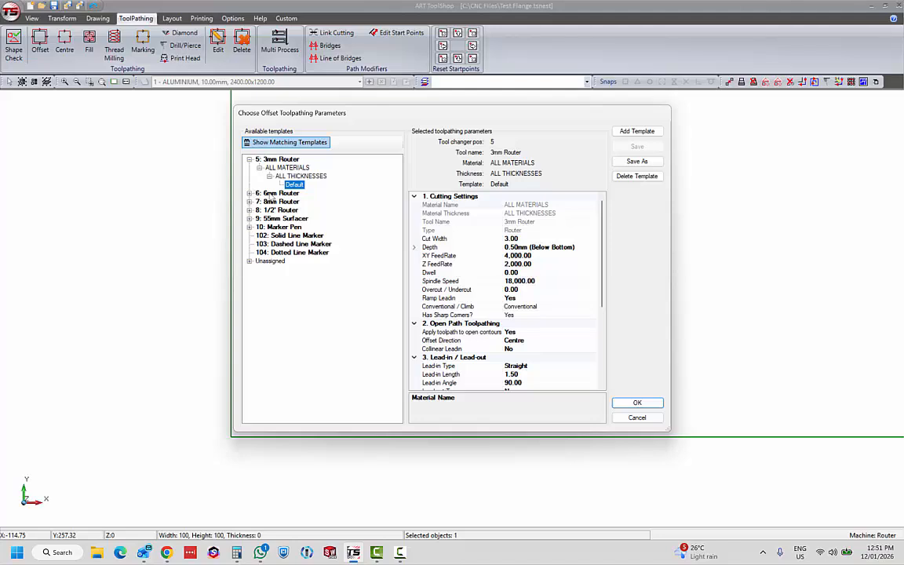
click(248, 193)
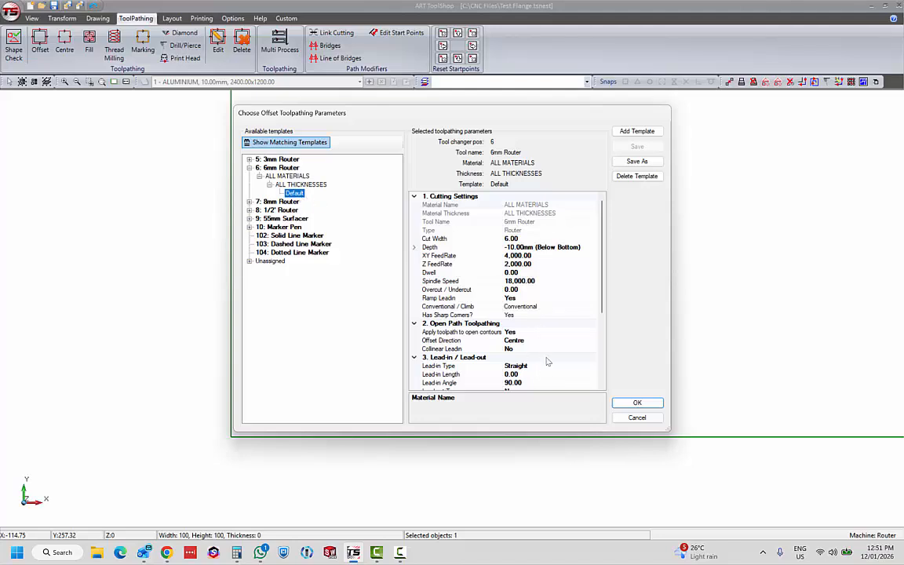
- Add a 6mm Router offset template named Aluminium/Cut Thru, specific to ALUMINIUM but not to one thickness
click(637, 131)
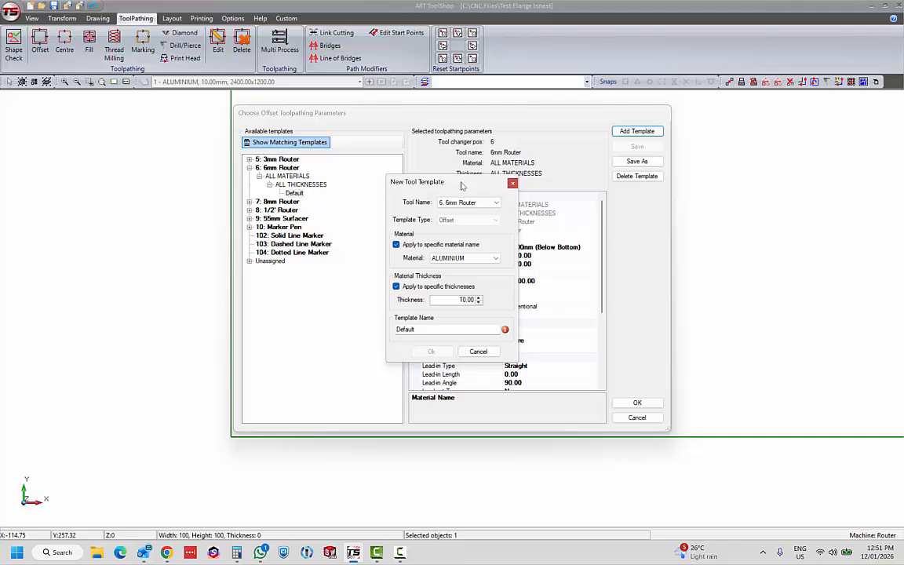
mouse_move(463, 186)
mouse_down()
mouse_move(479, 197)
mouse_move(474, 186)
mouse_up()
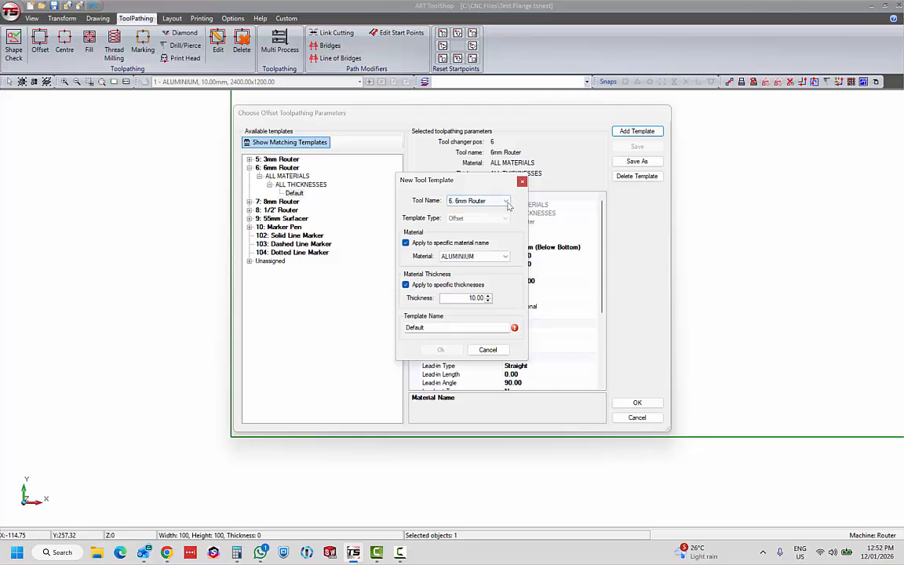
click(480, 202)
click(471, 218)
click(406, 285)
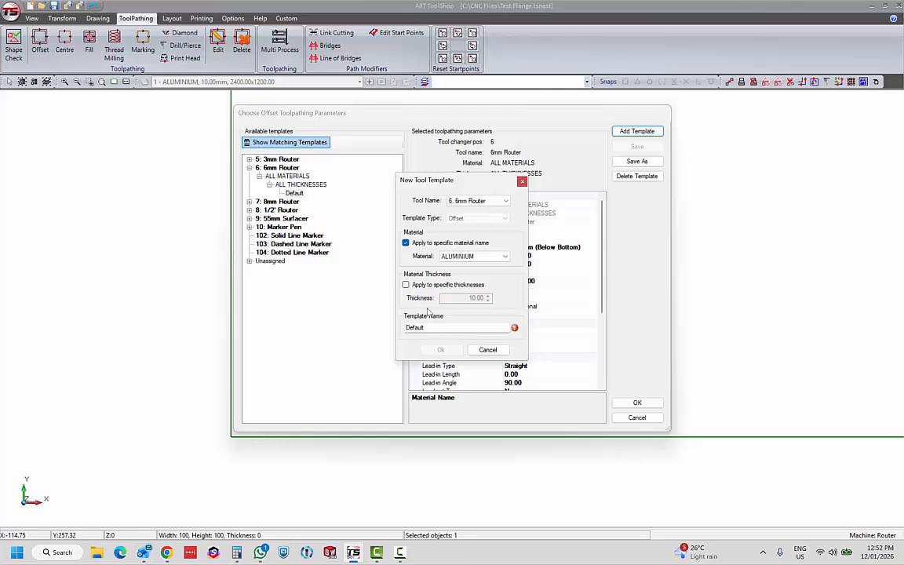
double_click(445, 328)
text(Aluminium/Cut Thru)
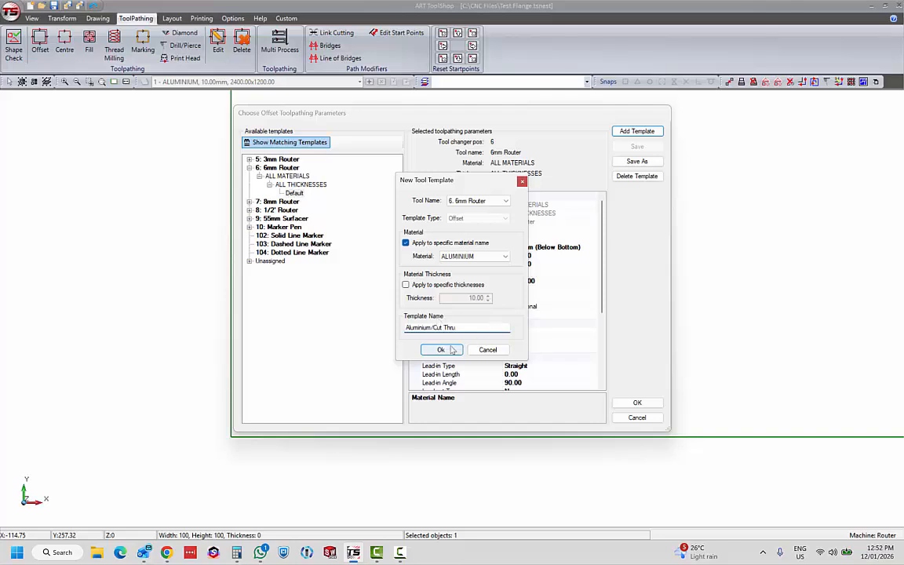
click(442, 349)
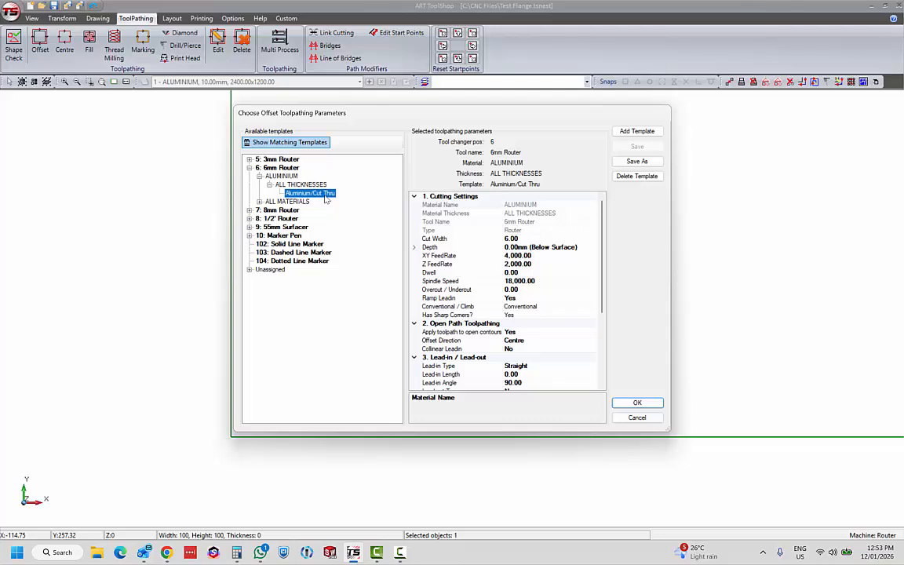
- Set the cut width of the Aluminium/Cut Thru template to 6 mm
click(533, 238)
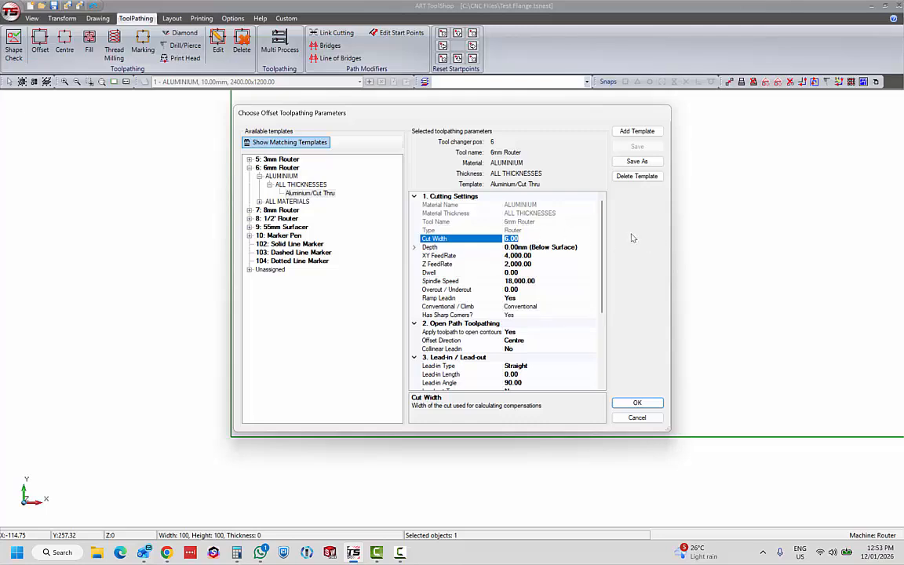
text(6)
key(Return)
key(Tab)
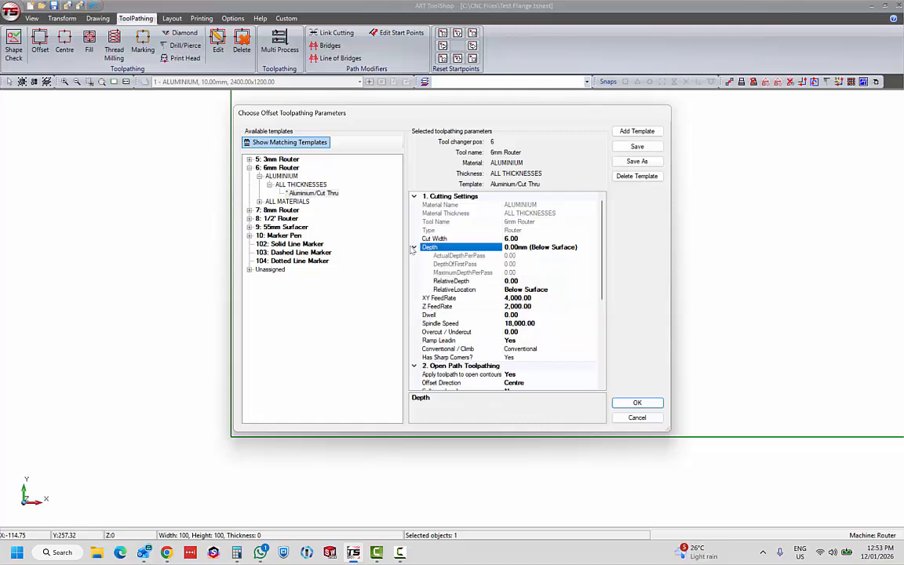
- Set the template's cutting depth to 0.5 mm relative to Below Bottom
click(414, 247)
click(414, 247)
click(553, 289)
click(592, 290)
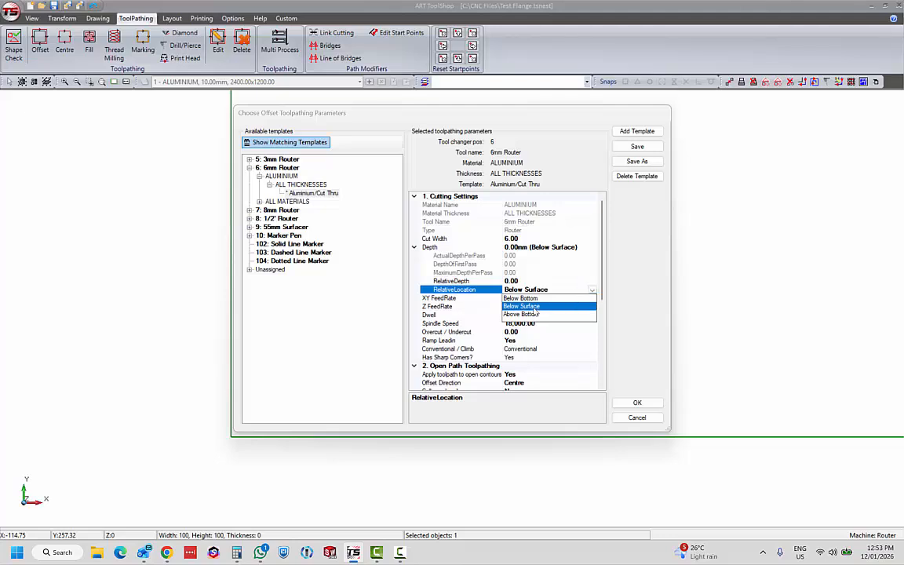
click(532, 299)
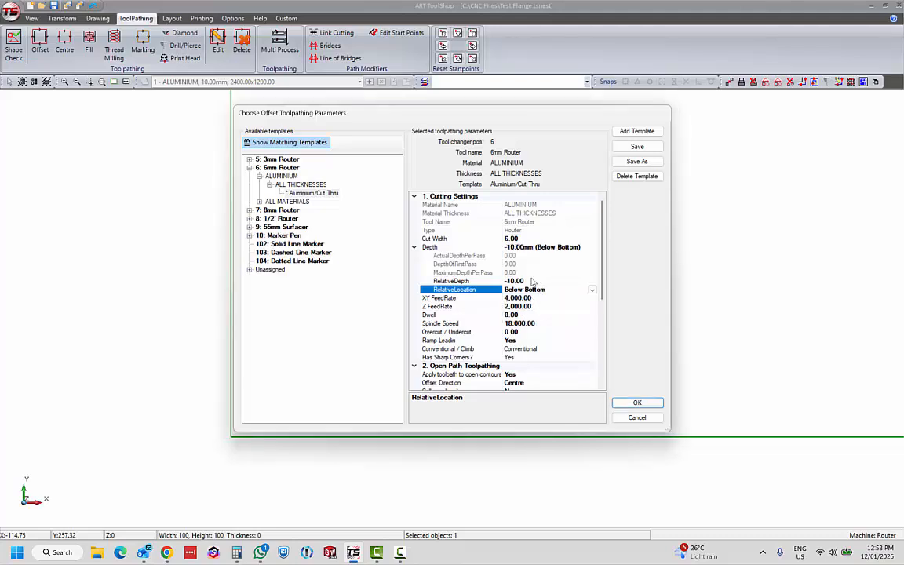
click(531, 281)
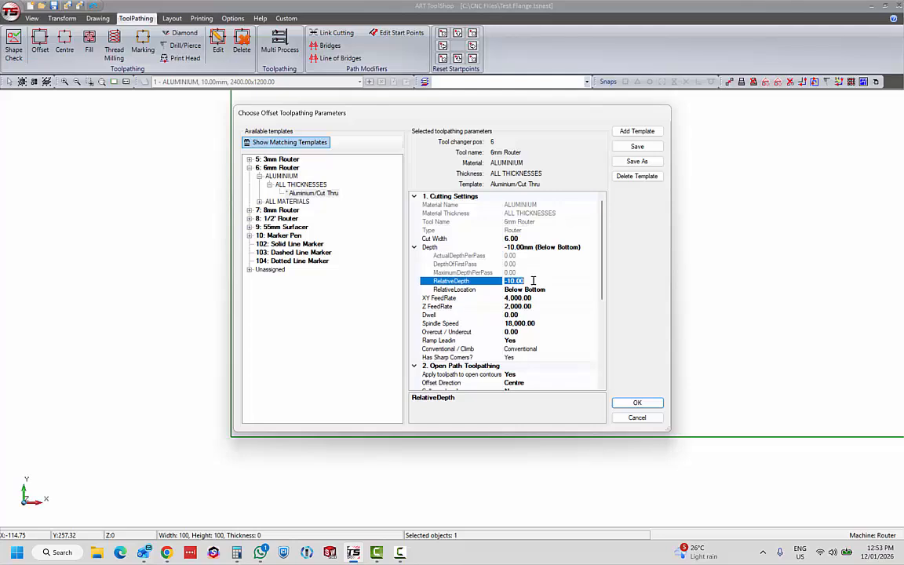
text(0.5)
key(Return)
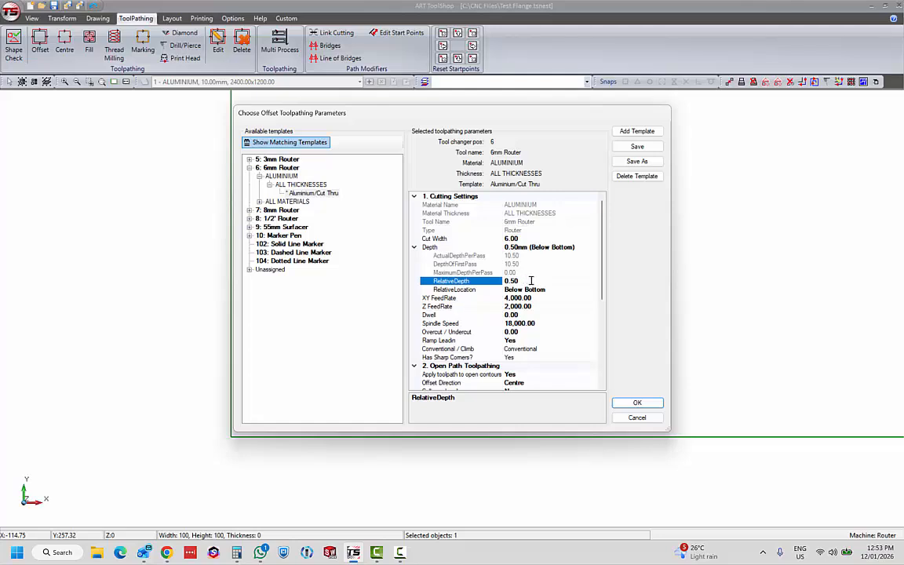
- Set the template's XY feed rate to 4500 and its Z feed rate to 1500
drag(604, 289, 603, 310)
click(534, 248)
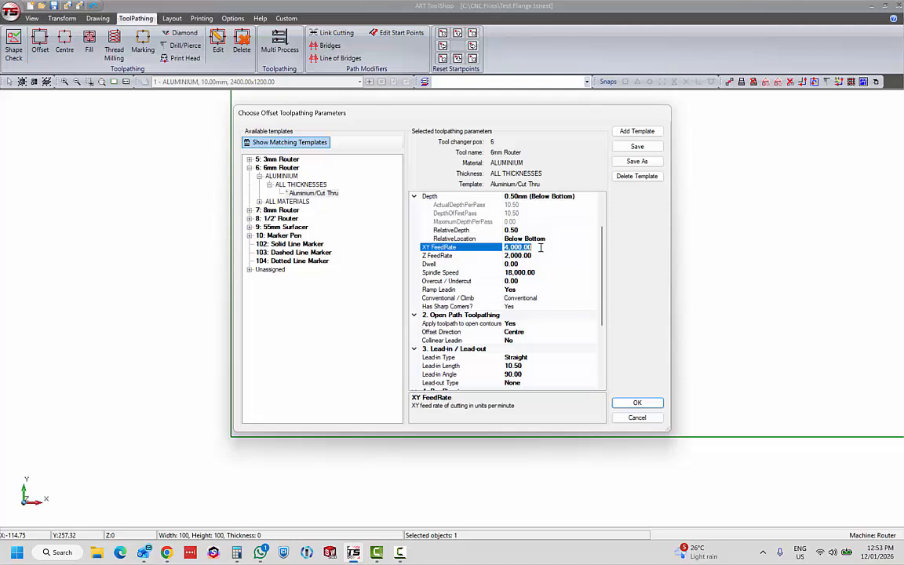
text(4500)
key(Return)
click(533, 256)
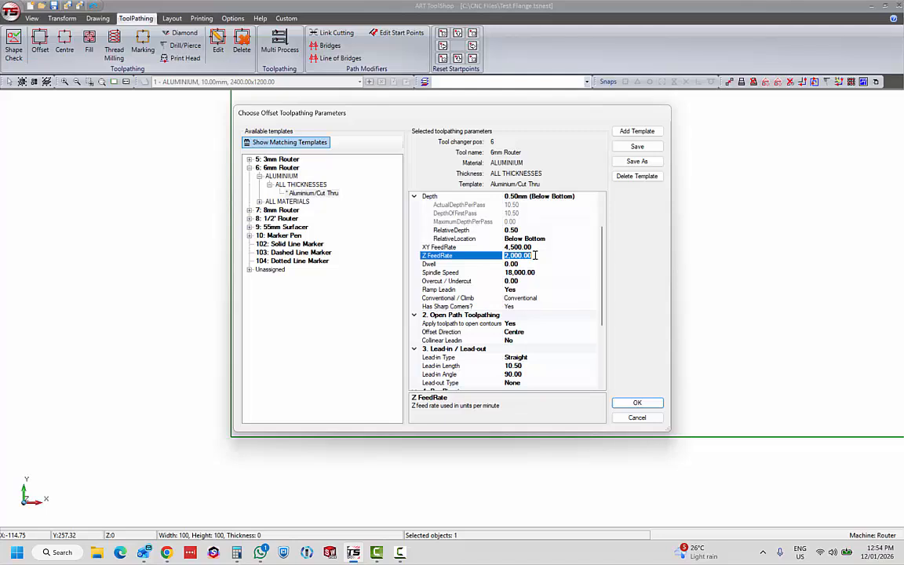
text(1500)
key(Return)
- Set the template's spindle speed to 20000
click(538, 264)
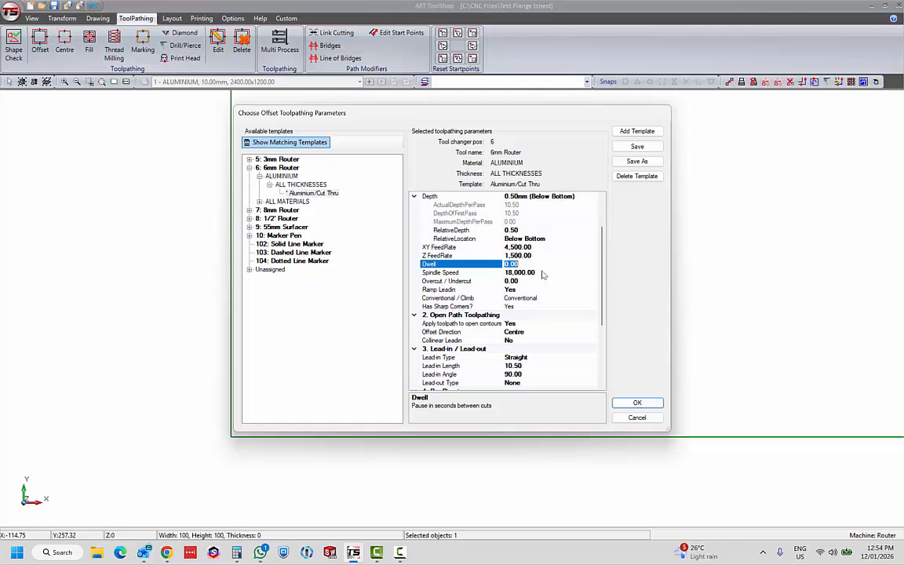
click(542, 272)
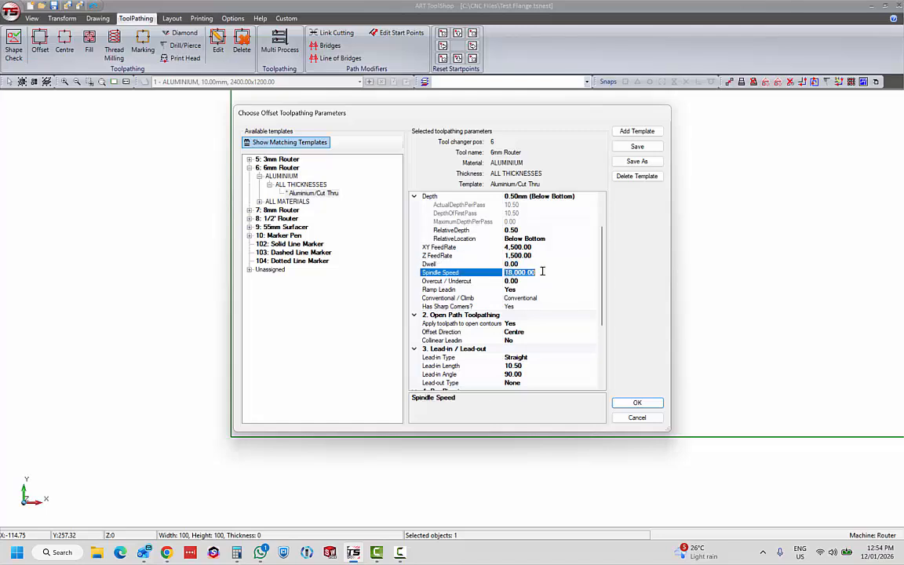
text(20000)
key(Return)
- Keep the ramp lead-in at Yes and set the template's cutting direction to Climb
click(521, 280)
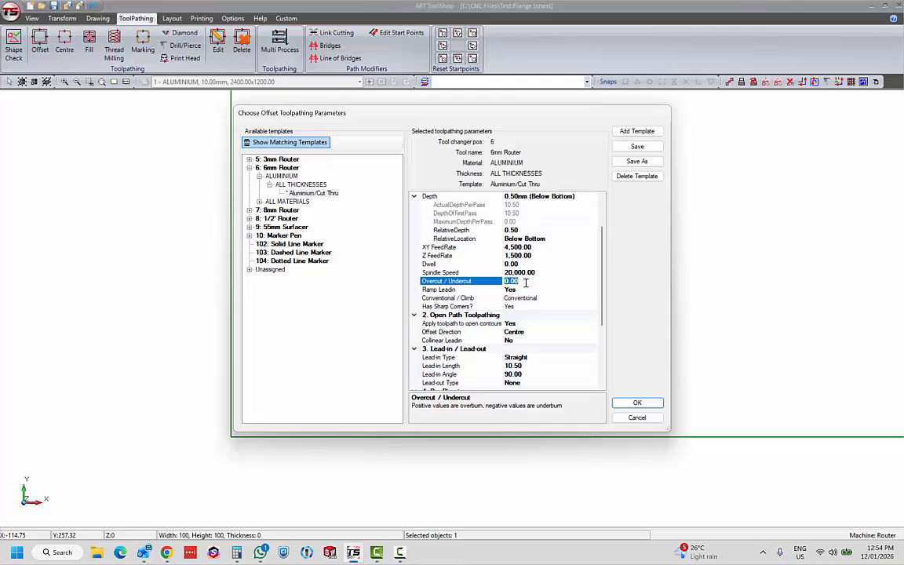
click(544, 290)
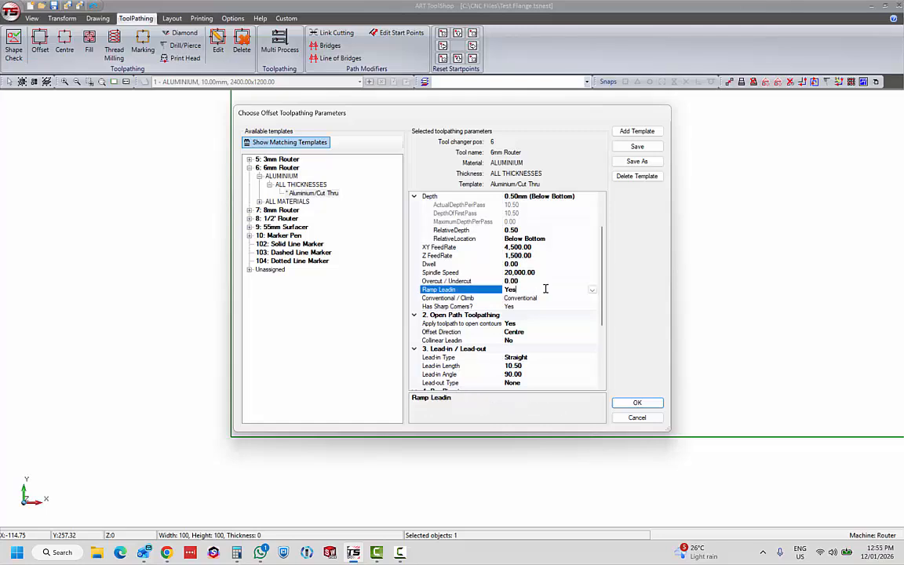
click(594, 291)
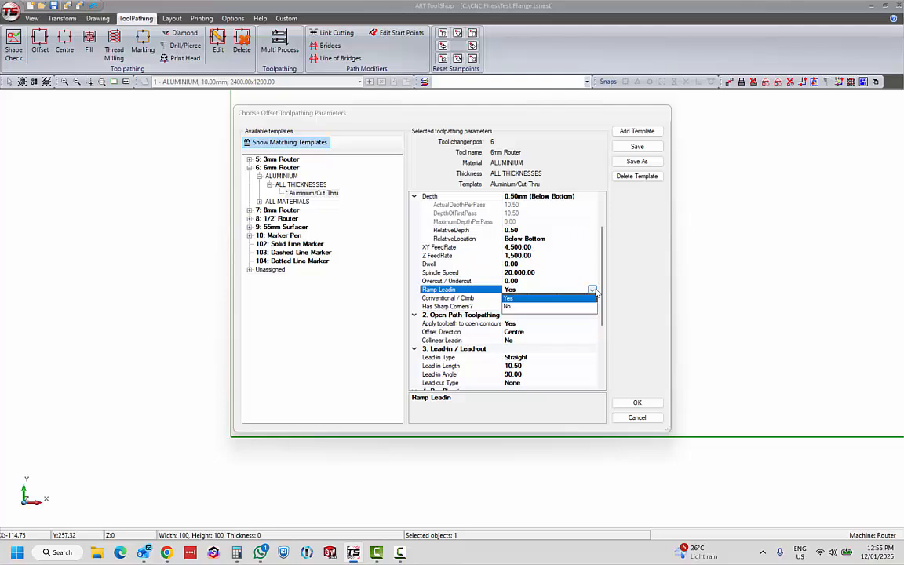
click(594, 292)
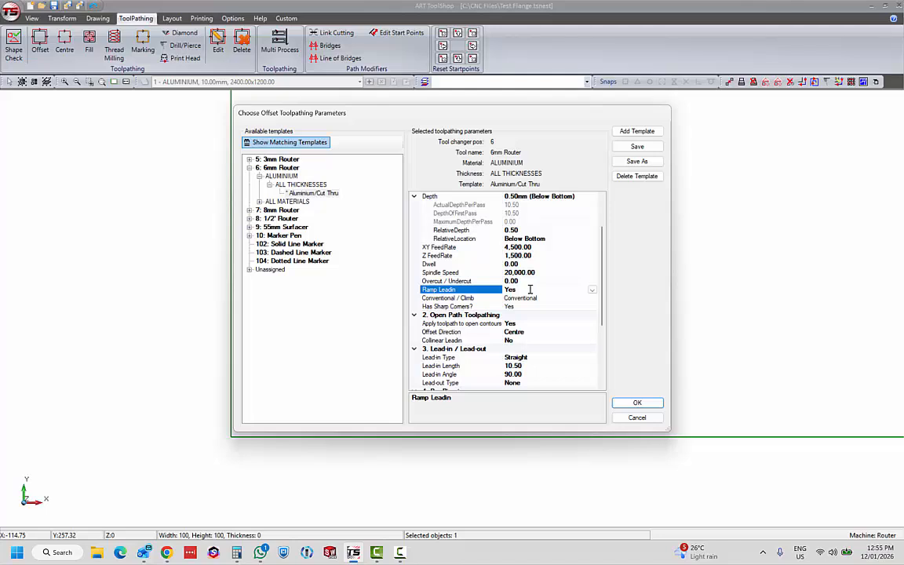
click(553, 298)
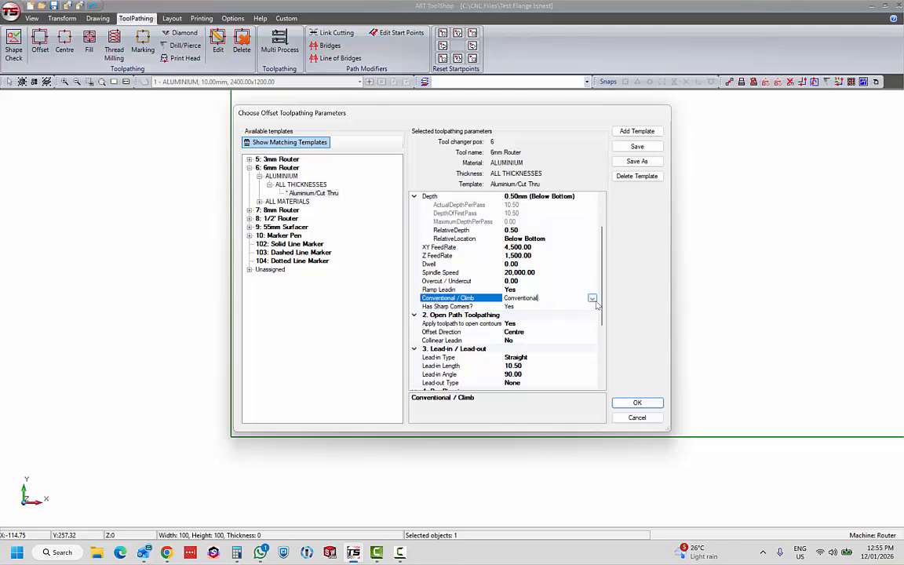
click(593, 298)
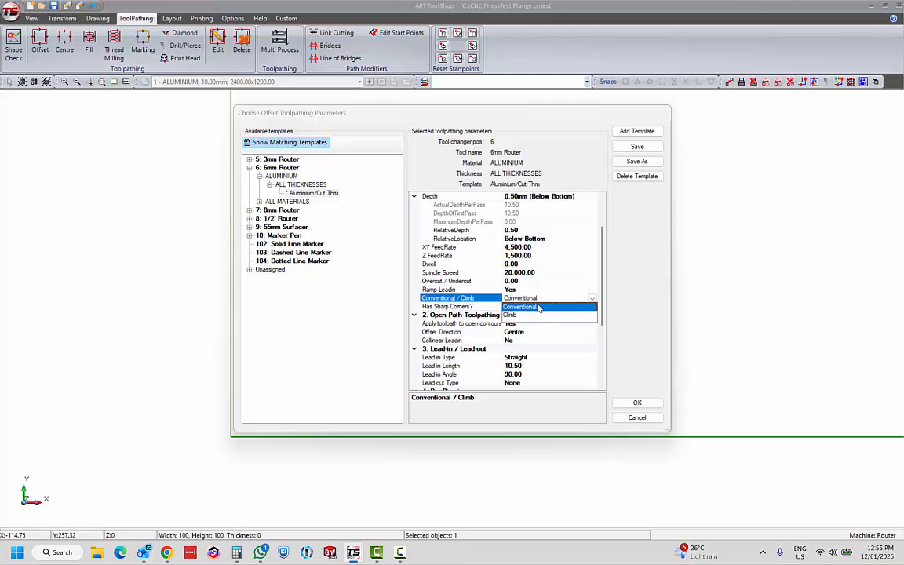
click(517, 315)
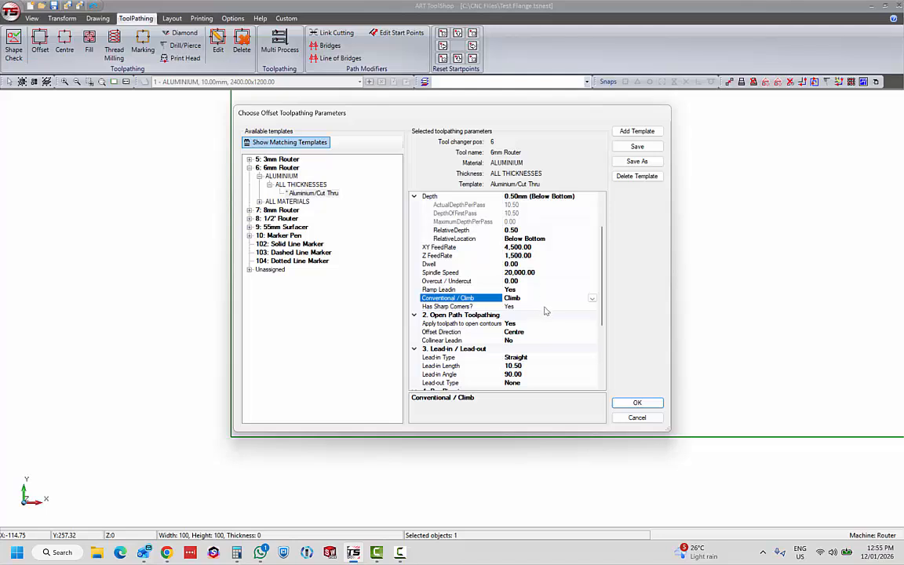
- Review the template's sharp corners option and the open path's contour and offset direction options, keeping Yes, Yes and Centre
click(593, 307)
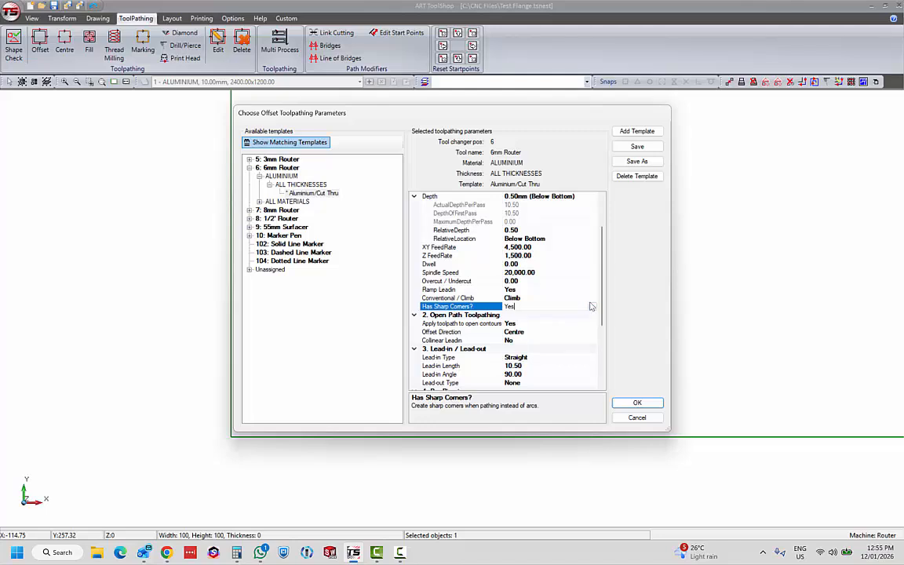
click(592, 307)
click(593, 307)
scroll(602, 355, down, 2)
scroll(543, 331, down, 2)
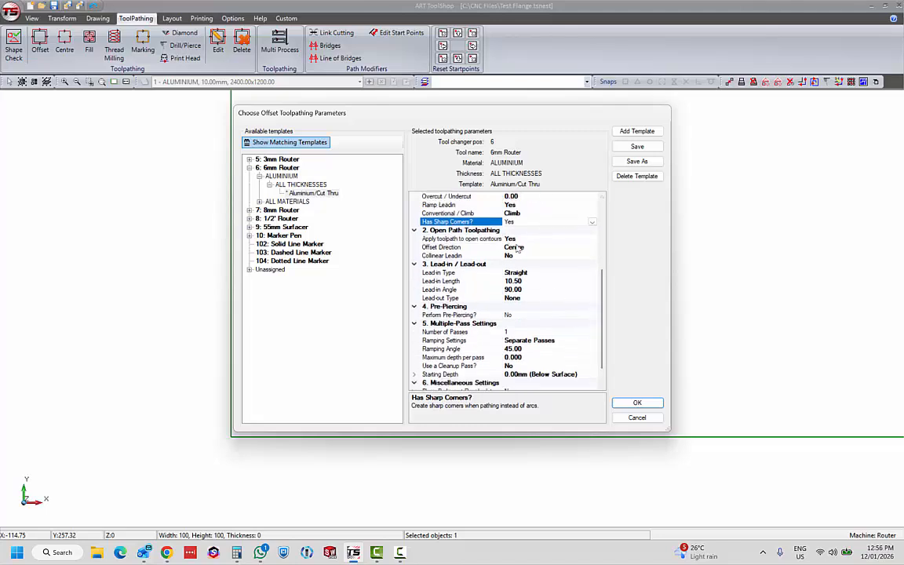
click(527, 238)
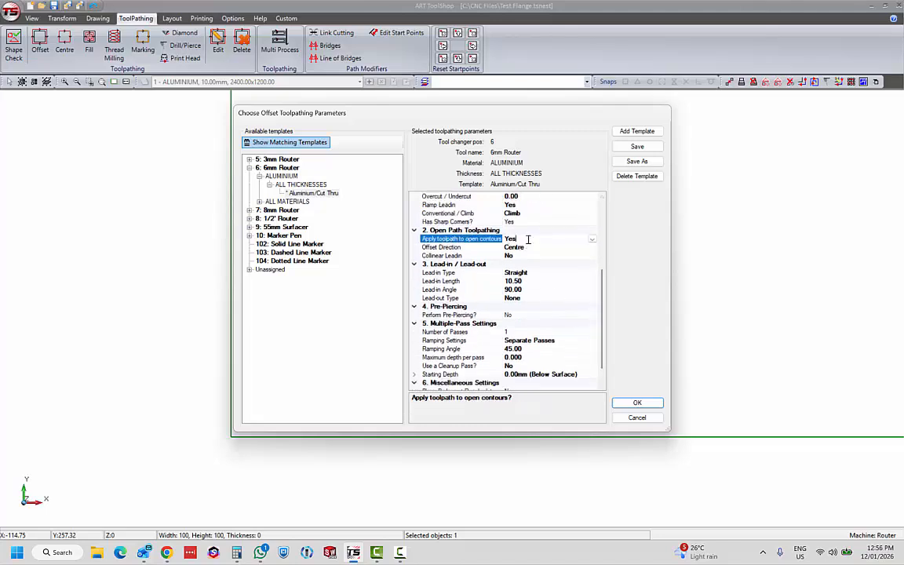
click(592, 248)
click(592, 248)
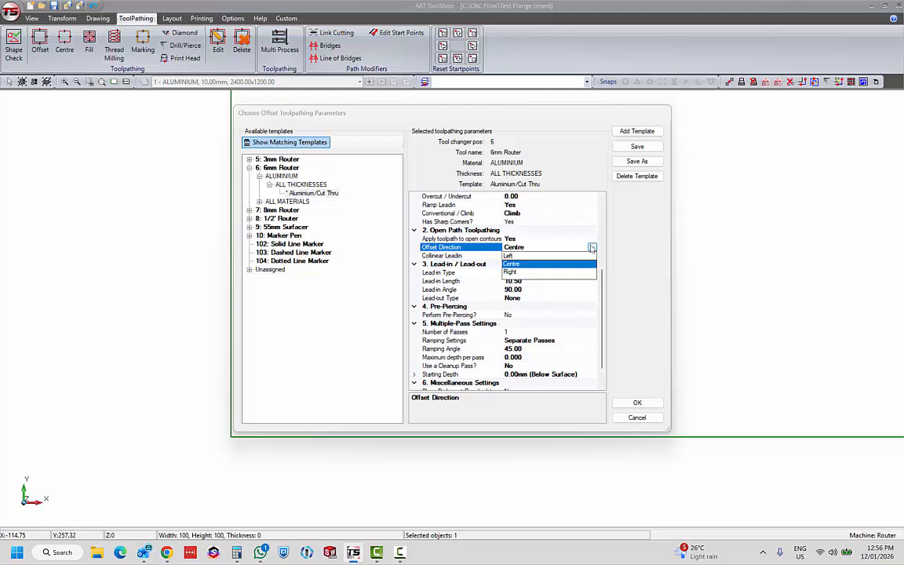
click(591, 249)
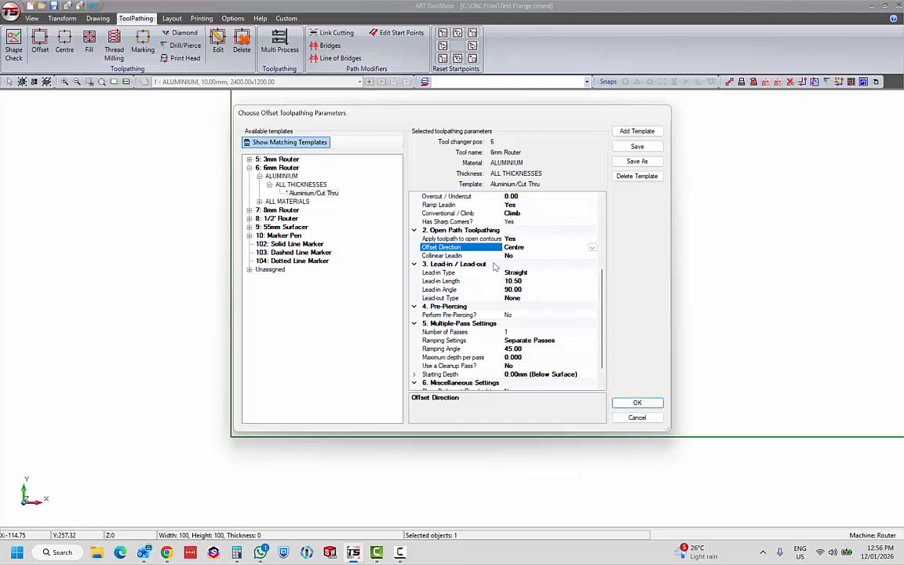
- Set the open path's collinear lead-in to Yes and applying the toolpath to open contours to No
click(591, 255)
click(591, 256)
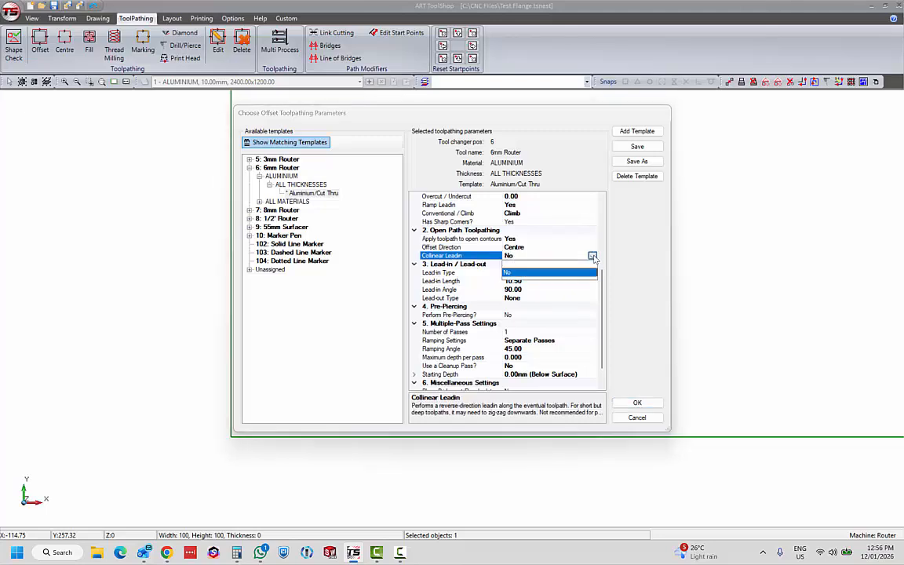
click(559, 264)
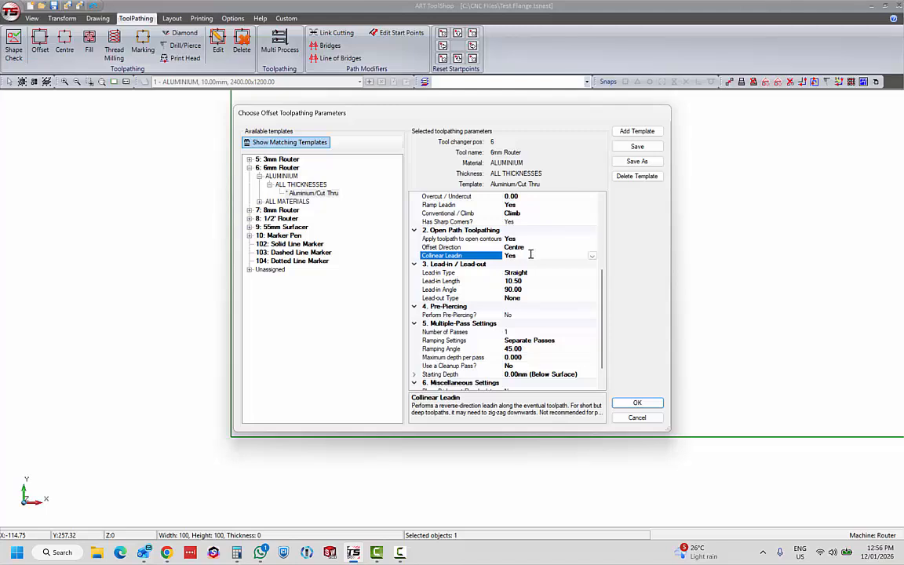
double_click(565, 238)
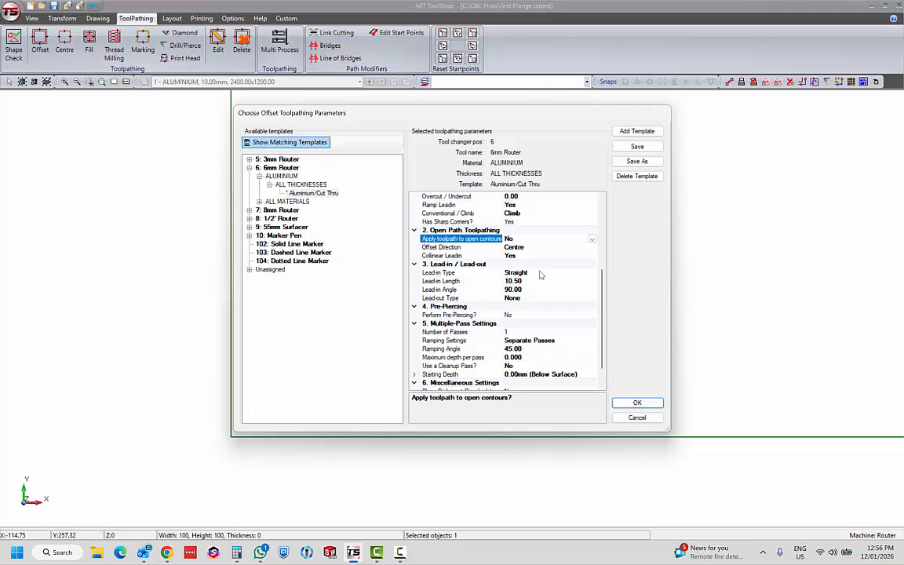
- Try the lead-in type None, return it to Straight, and check the lead-in length and angle settings
click(547, 273)
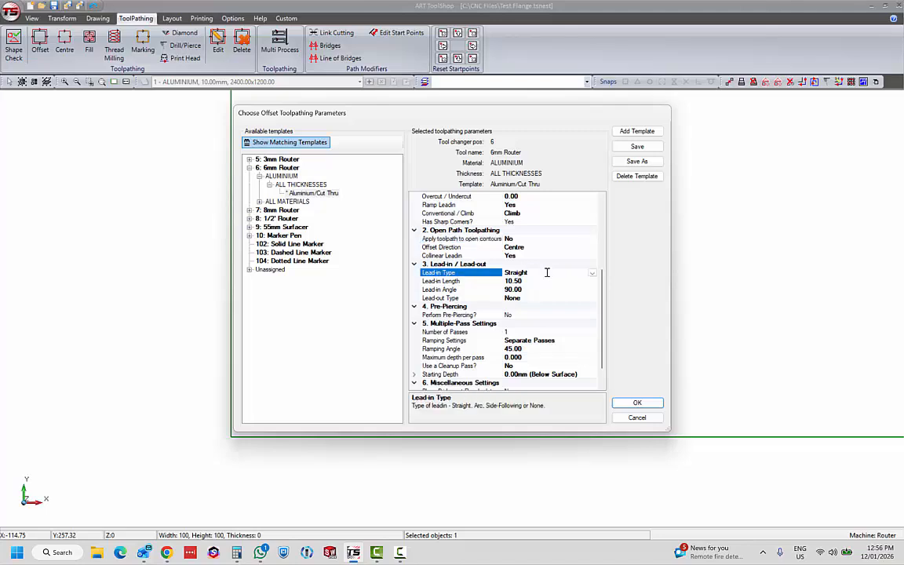
click(592, 274)
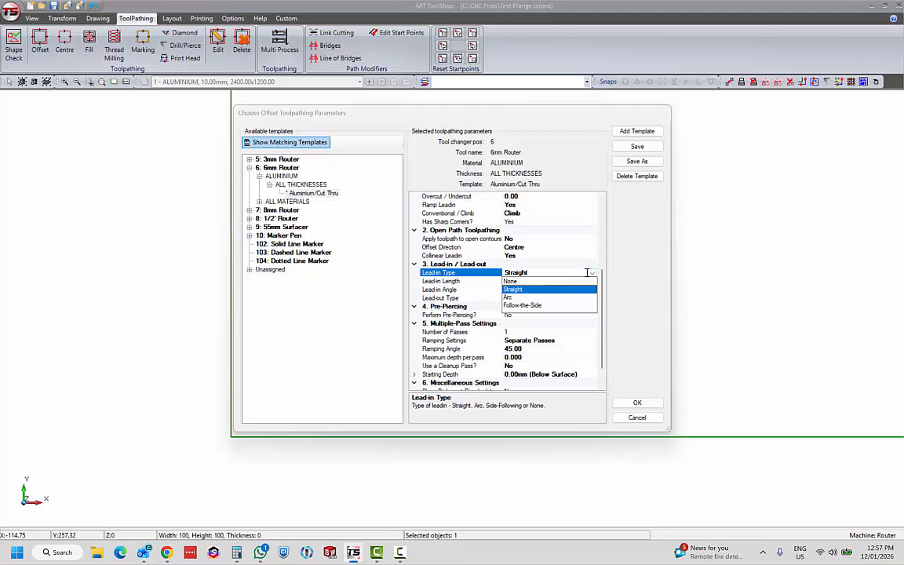
click(556, 280)
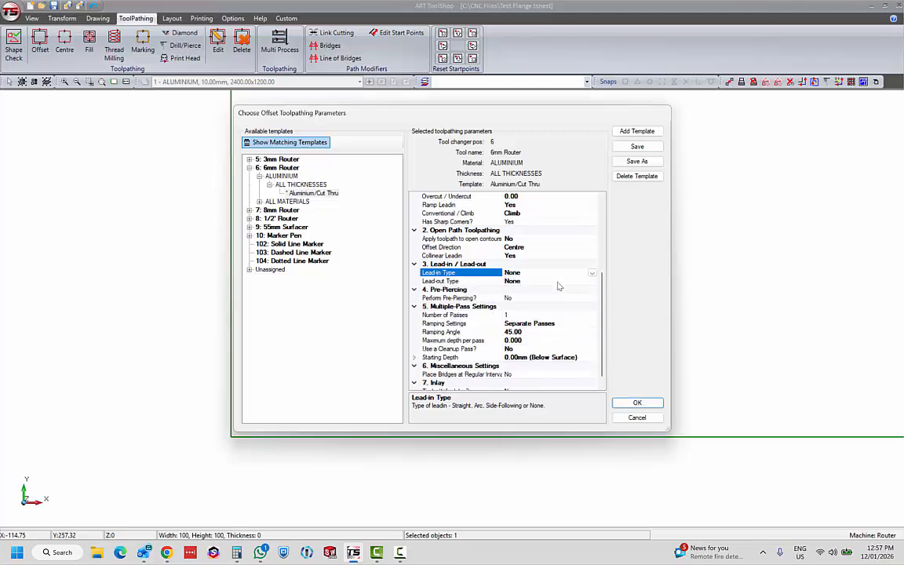
click(592, 272)
click(534, 291)
click(533, 282)
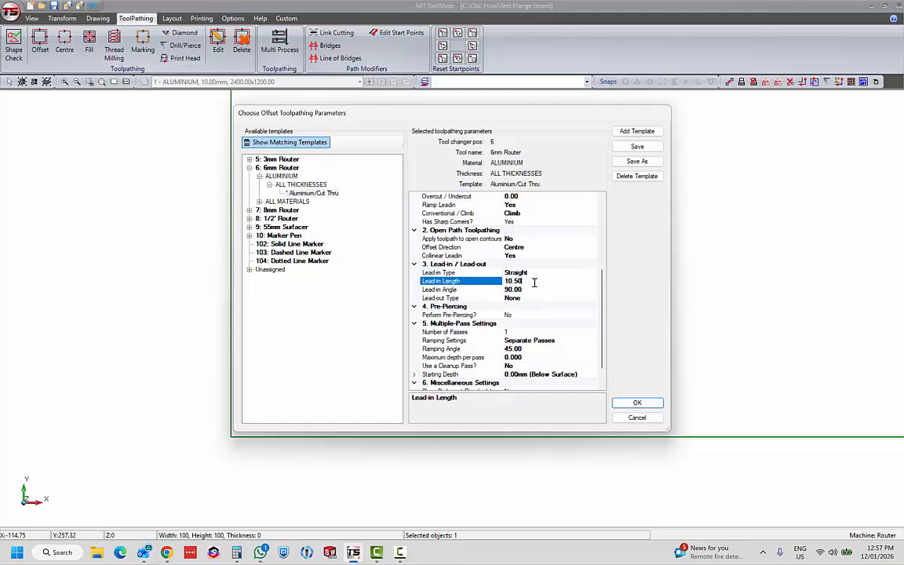
click(533, 289)
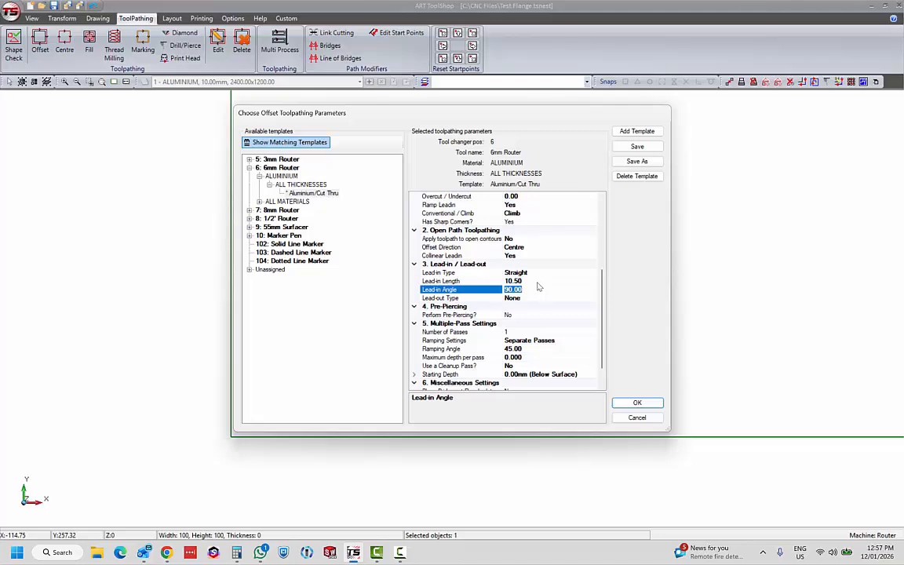
- Try an Arc lead-in with a radius of 5 and an angle of 90
click(541, 272)
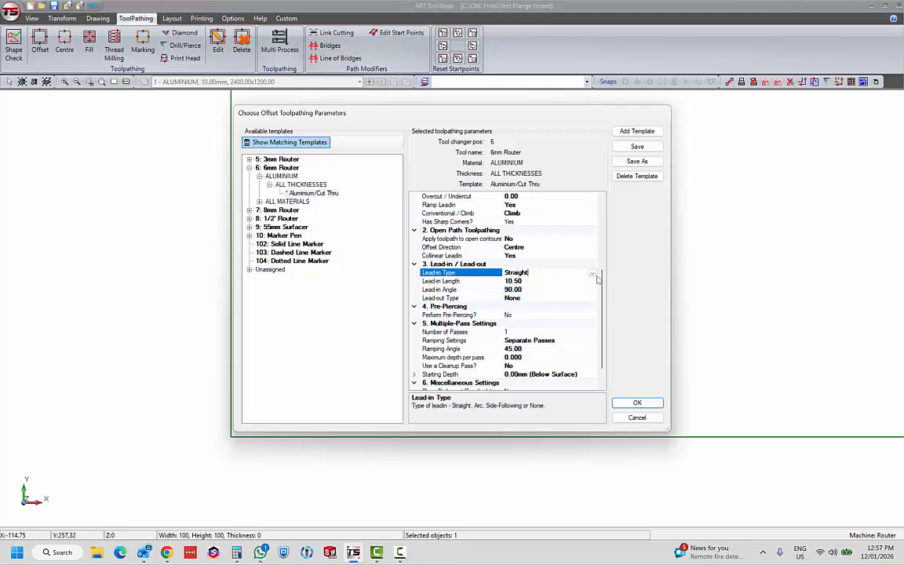
click(542, 272)
click(553, 297)
click(540, 281)
text(5)
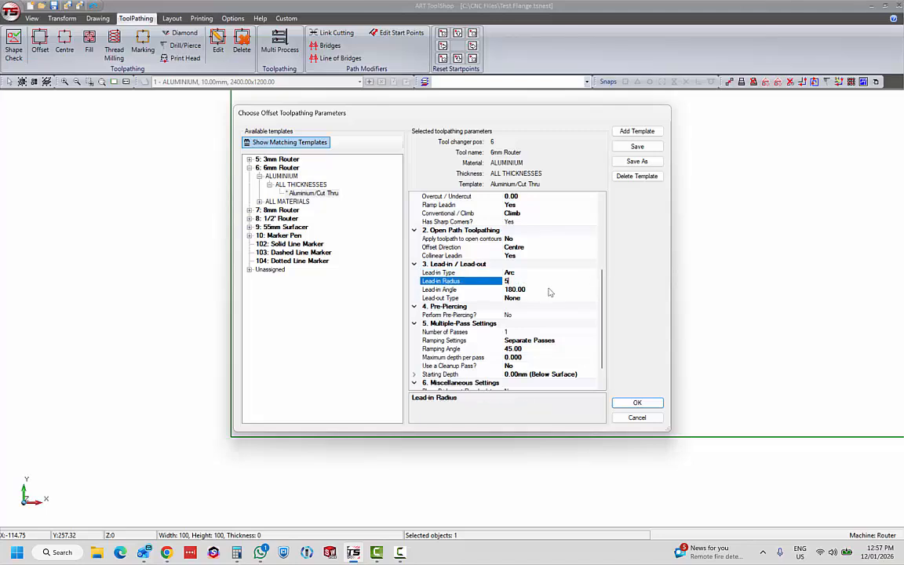
click(550, 289)
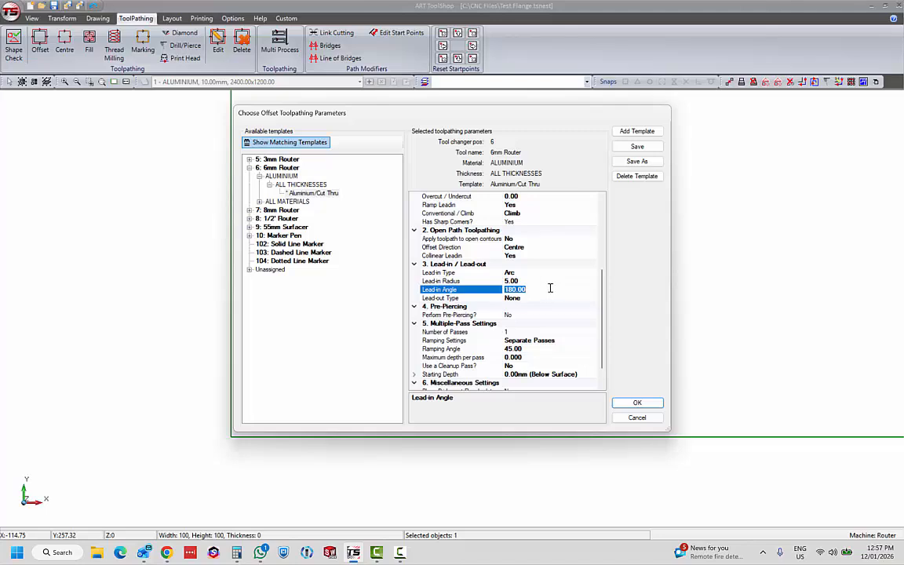
text(90)
click(563, 280)
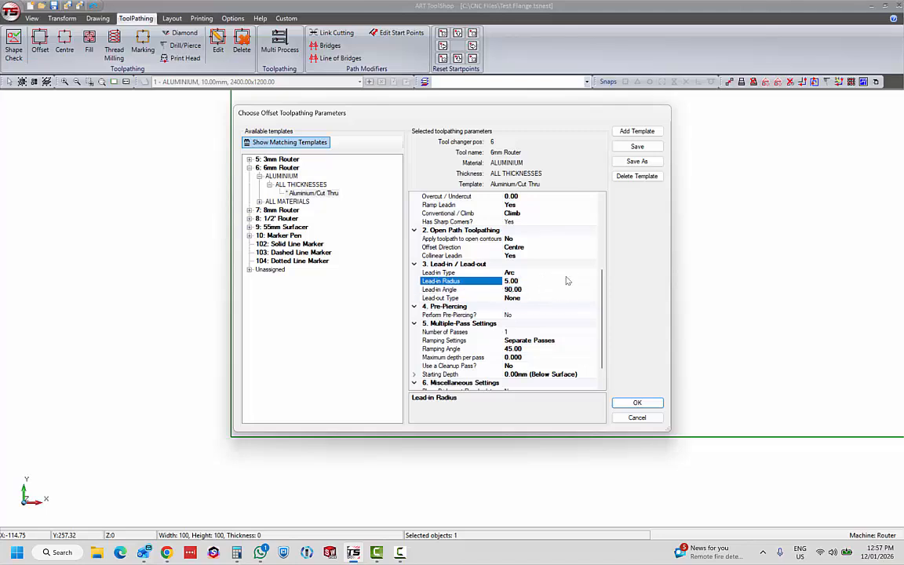
- Change the lead-in type to Follow-the-Side with a lead-in length of 10 and a lead-in angle of 5
click(579, 272)
click(593, 273)
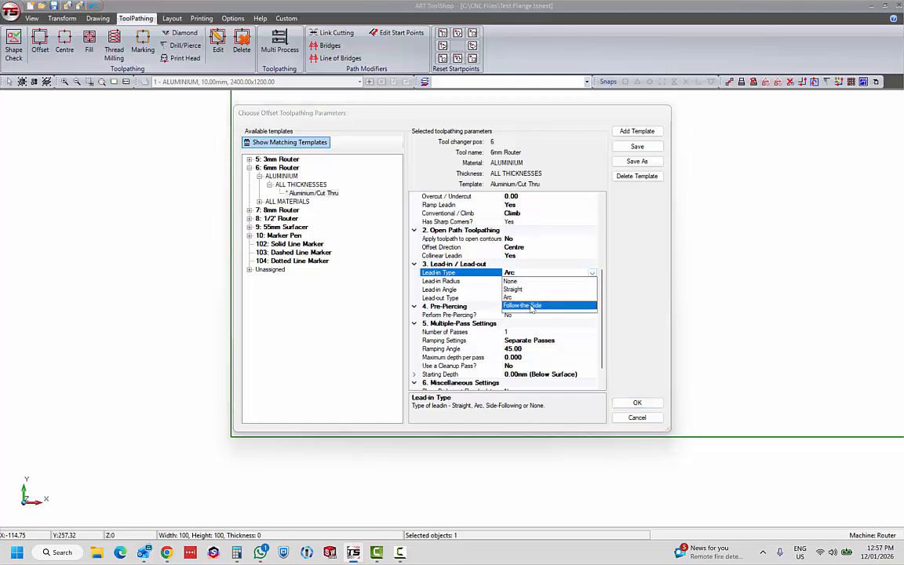
click(530, 305)
click(532, 283)
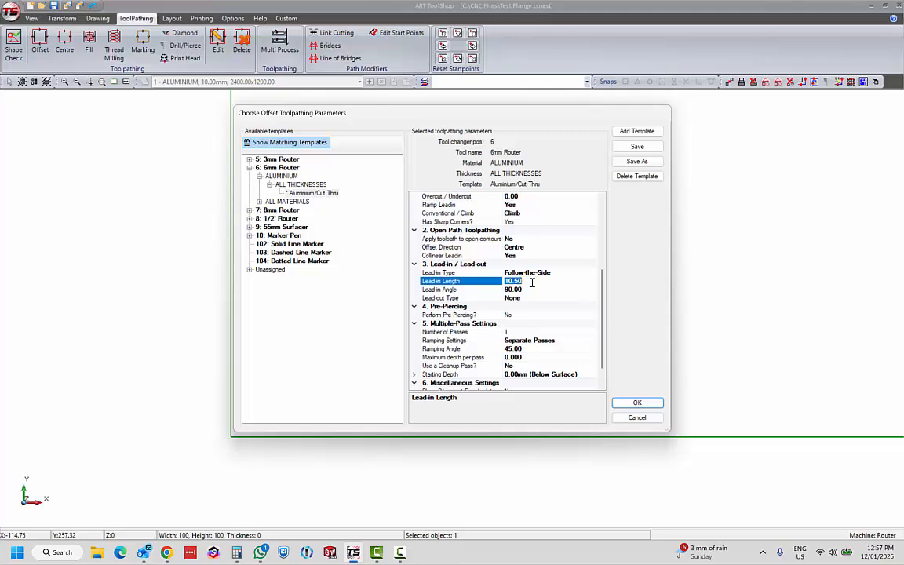
text(10)
click(529, 289)
text(5)
key(Return)
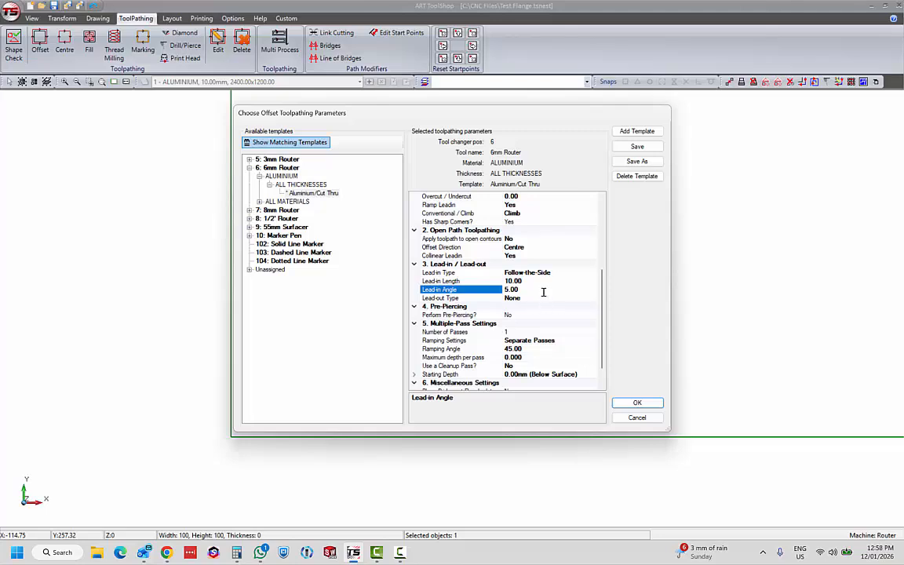
click(542, 281)
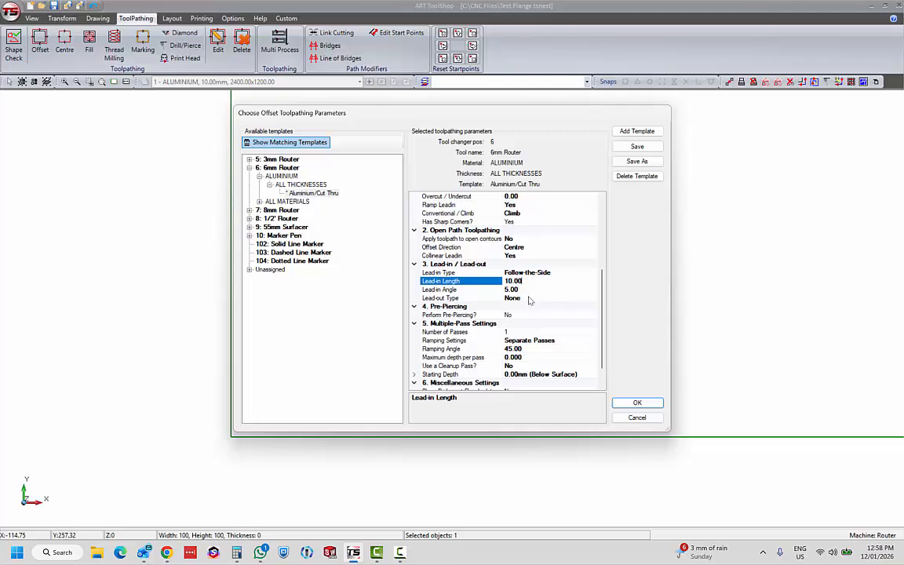
- Try enabling pre-piercing to see its drill settings, and set it back to No
click(534, 315)
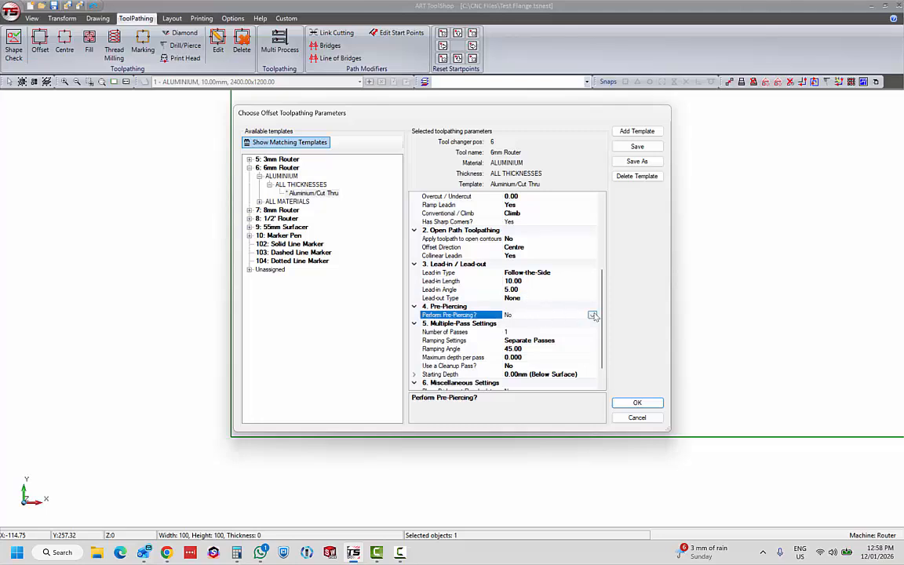
click(593, 314)
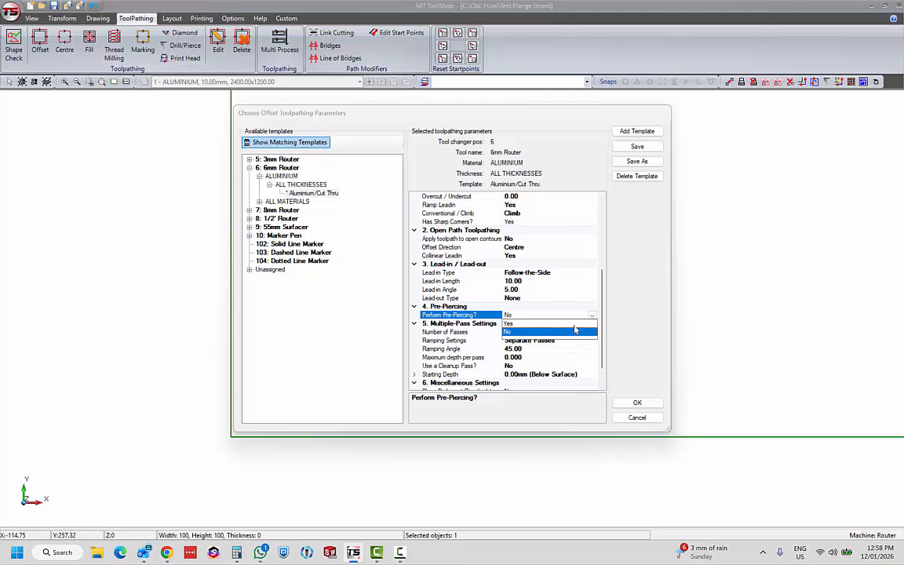
click(576, 324)
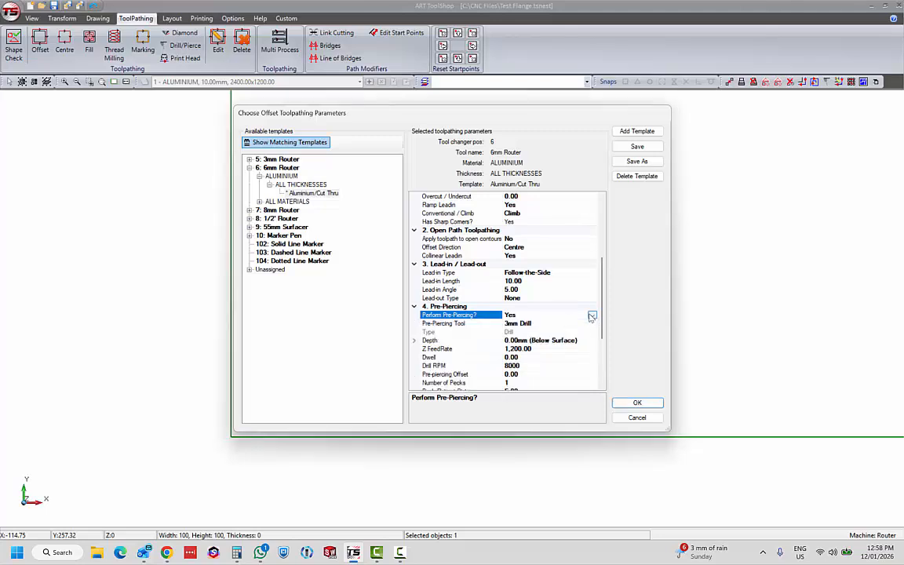
click(592, 315)
click(540, 333)
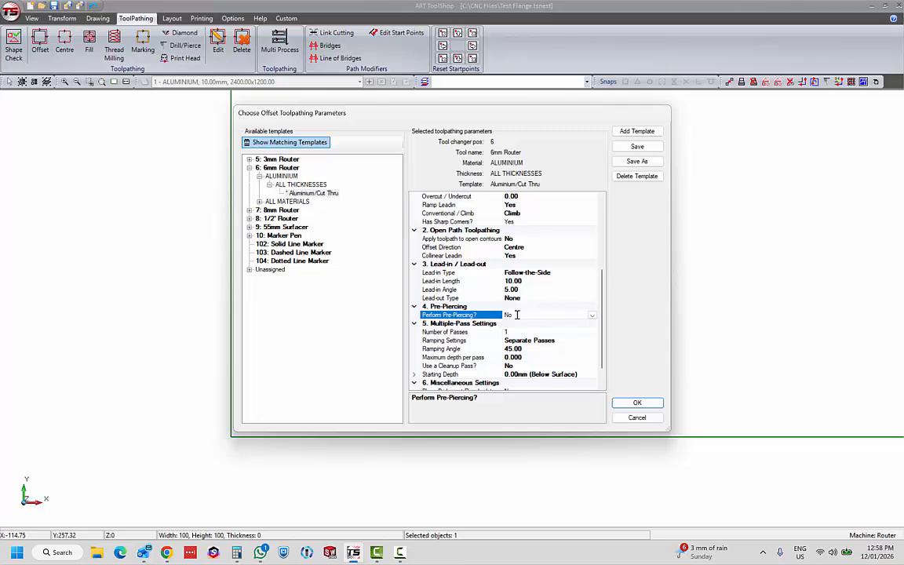
- Try 2 as the number of passes in the multiple-pass settings, and return it to 1
scroll(603, 375, down, 1)
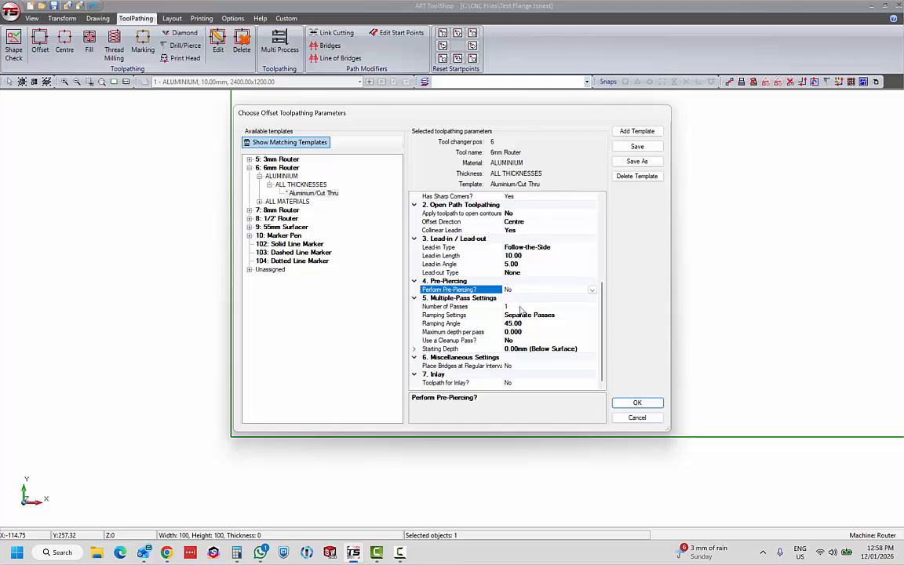
click(518, 306)
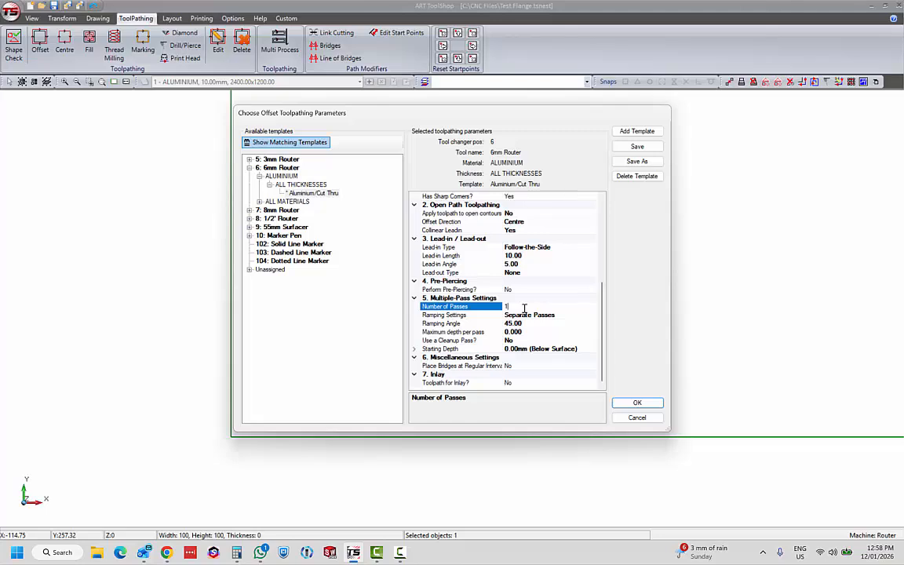
drag(519, 307, 500, 306)
text(2)
drag(528, 306, 503, 307)
text(1)
click(564, 315)
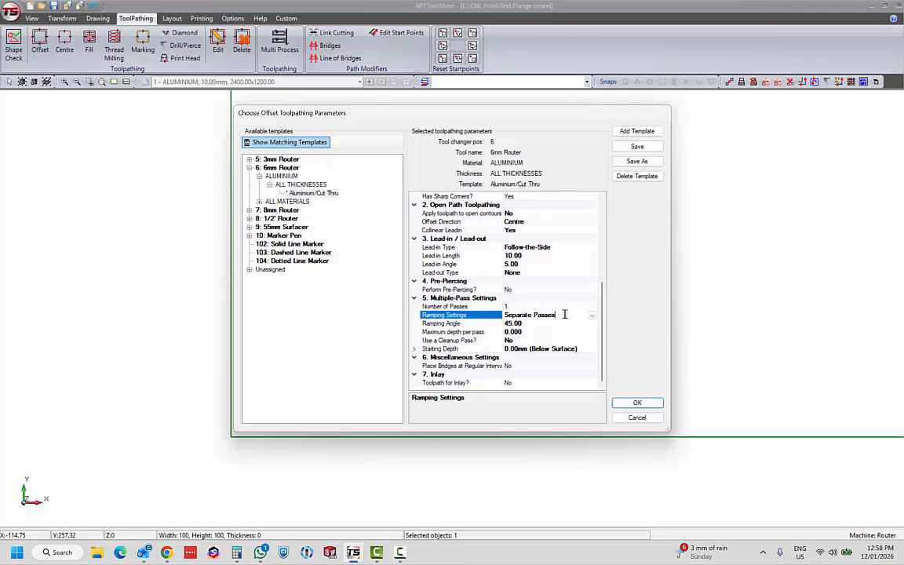
click(563, 306)
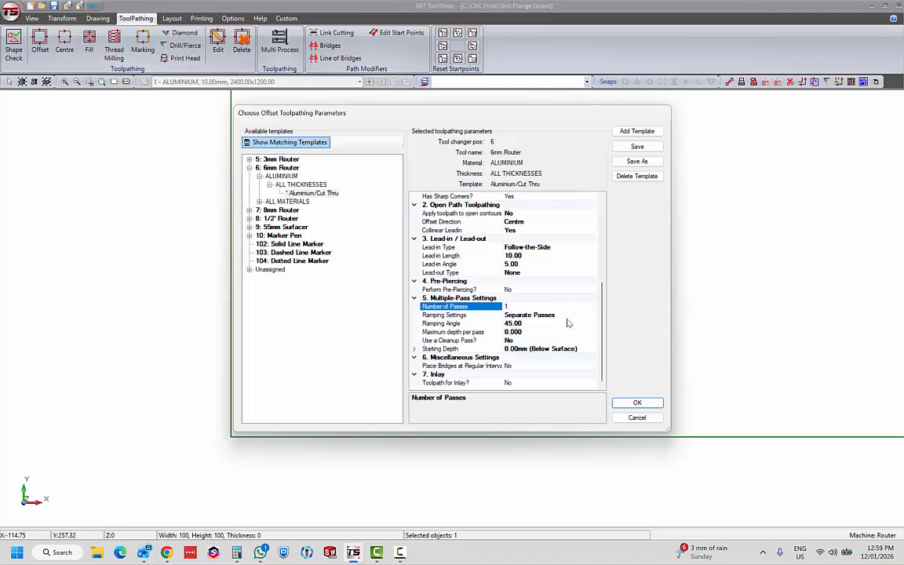
- Set the template's maximum depth per pass to 6 mm and check the number of passes
click(569, 323)
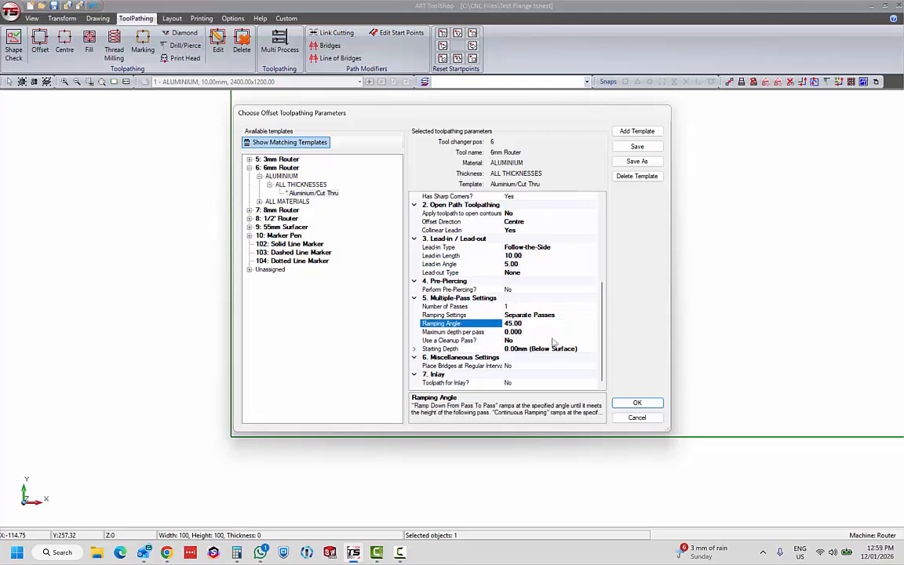
click(550, 340)
click(538, 331)
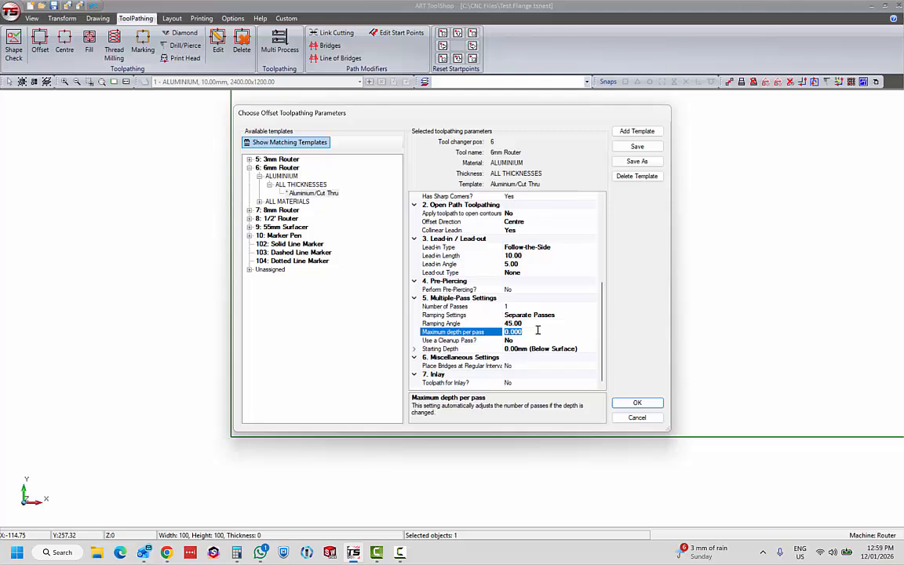
text(6)
key(Return)
click(519, 306)
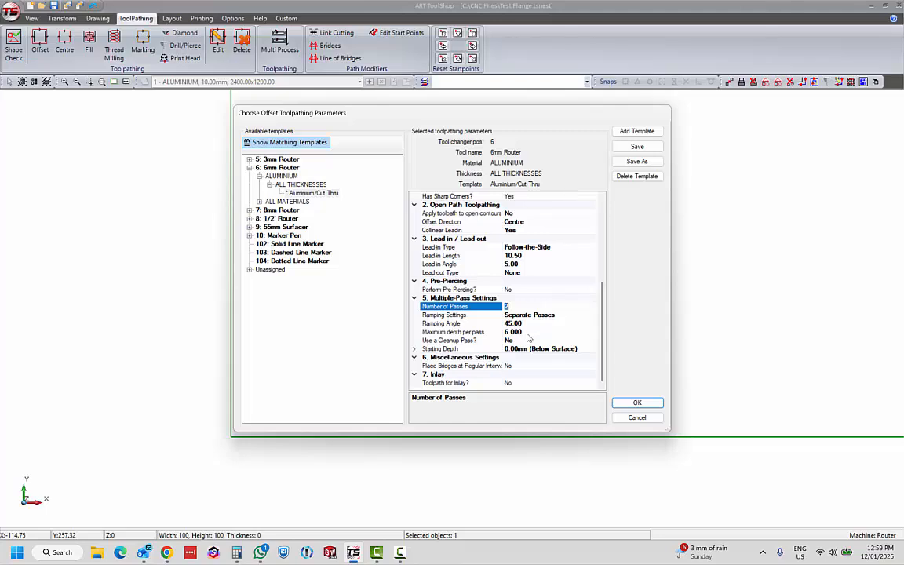
- Change the multiple-pass ramping setting to Ramp Down From Pass To Pass
click(573, 316)
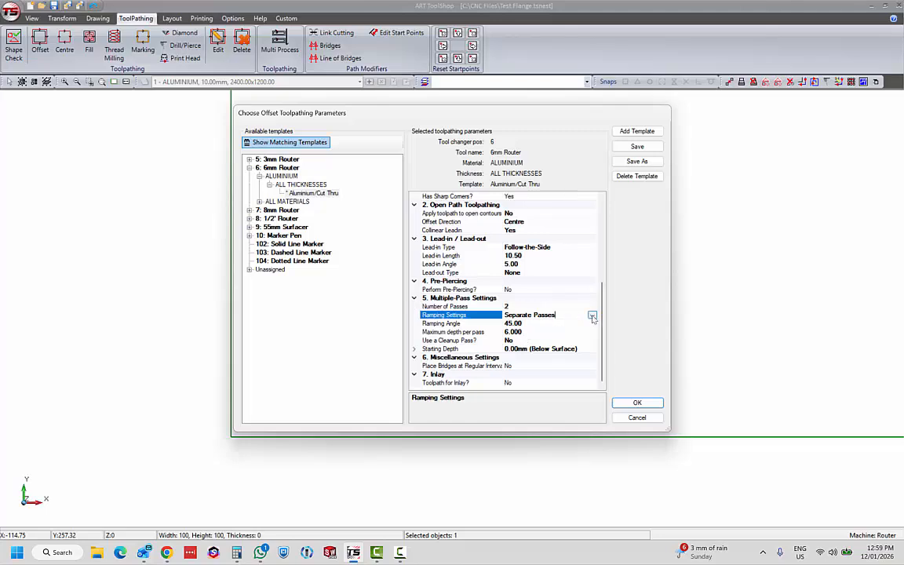
click(593, 316)
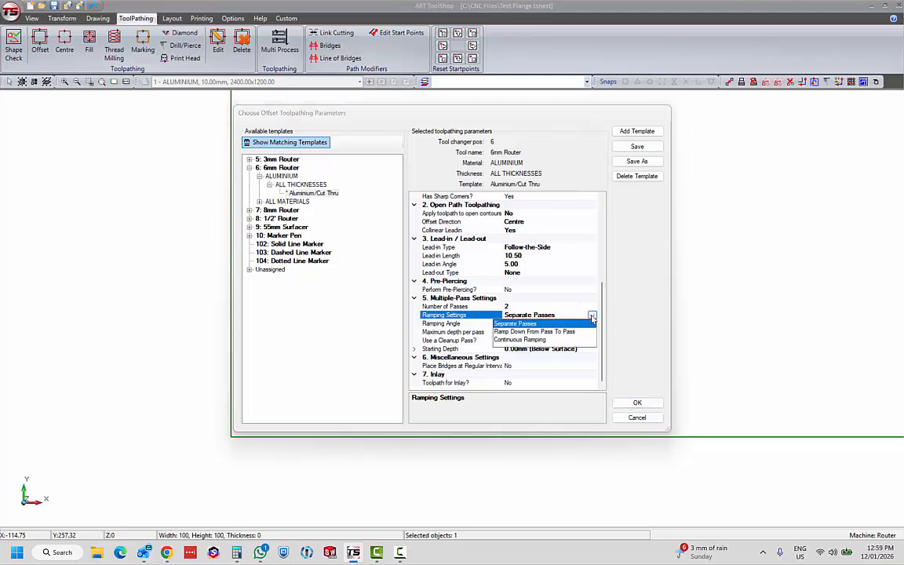
click(549, 331)
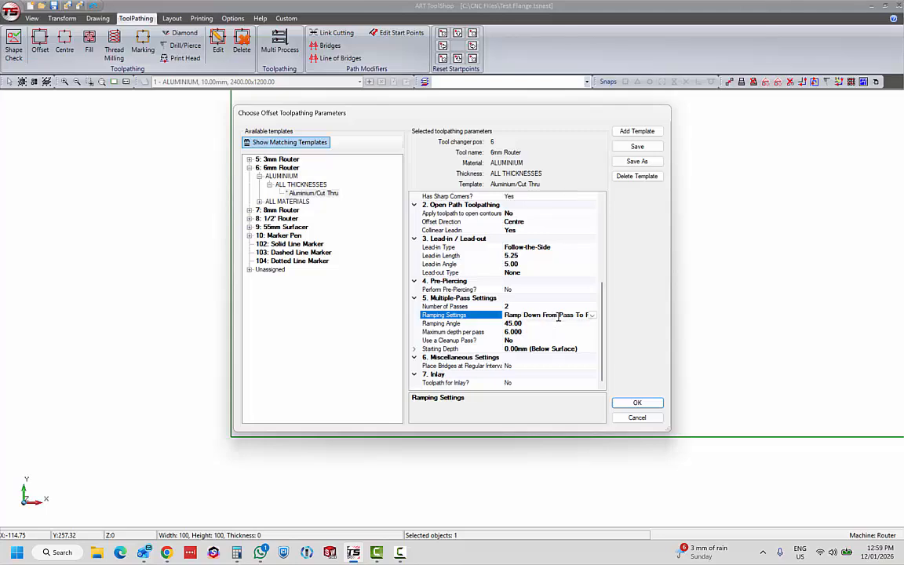
- Set the template's ramping angle to 30 and keep Ramp Down From Pass To Pass as the ramping setting
click(562, 314)
click(550, 324)
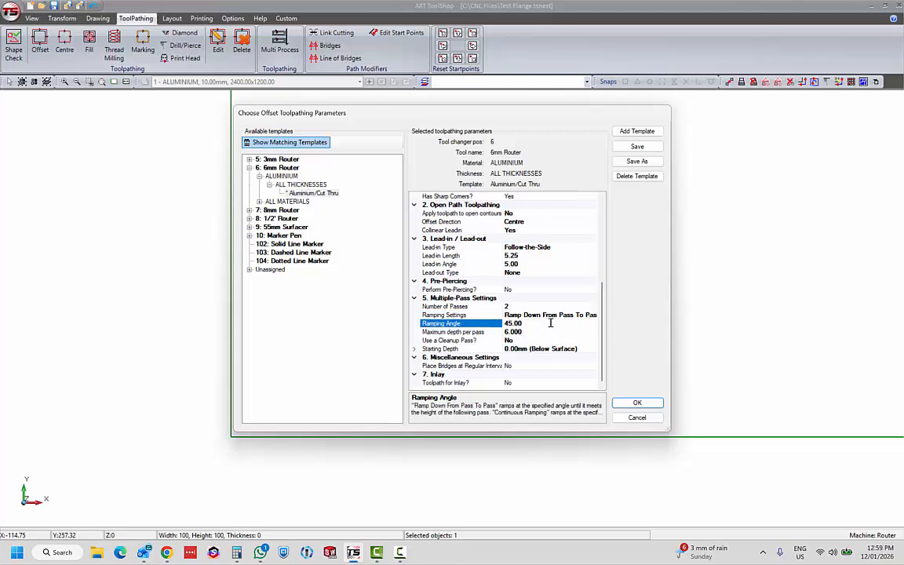
double_click(550, 323)
text(30)
click(592, 315)
click(591, 315)
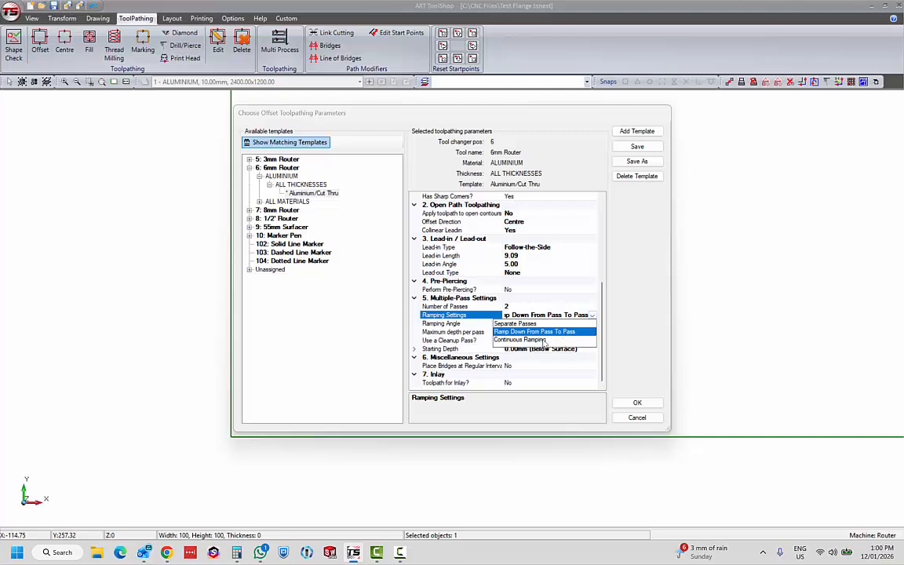
click(580, 315)
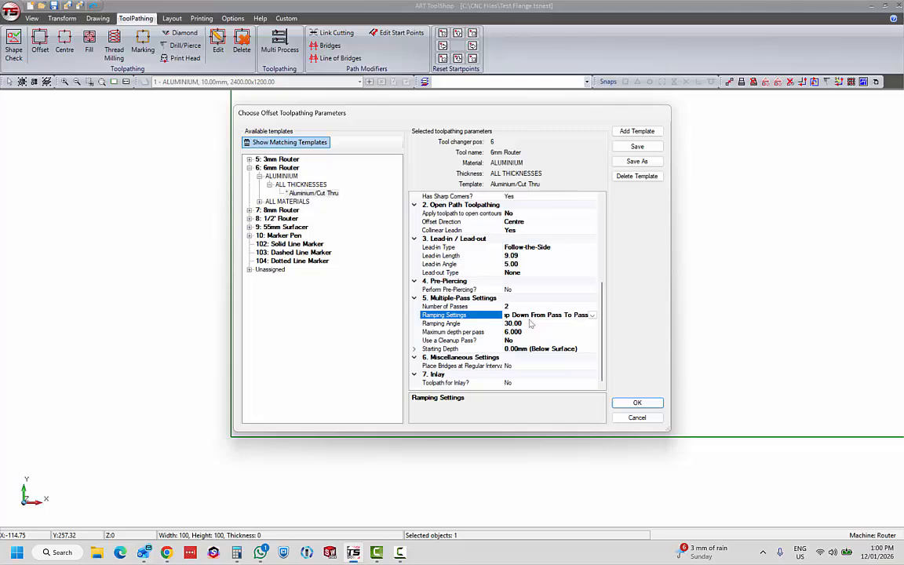
click(532, 315)
- Try enabling the cleanup pass in the multiple-pass settings with a cleanup offset of 0.50
click(514, 340)
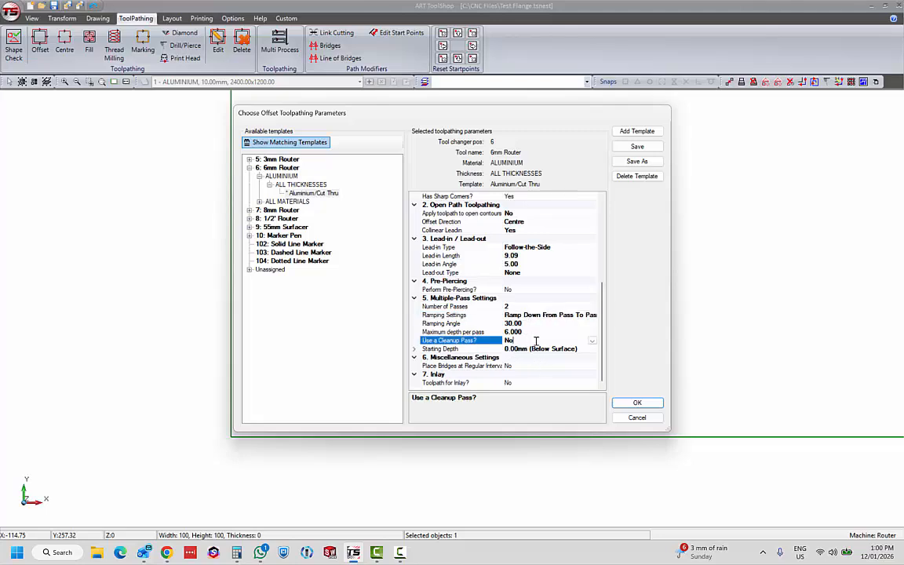
click(592, 340)
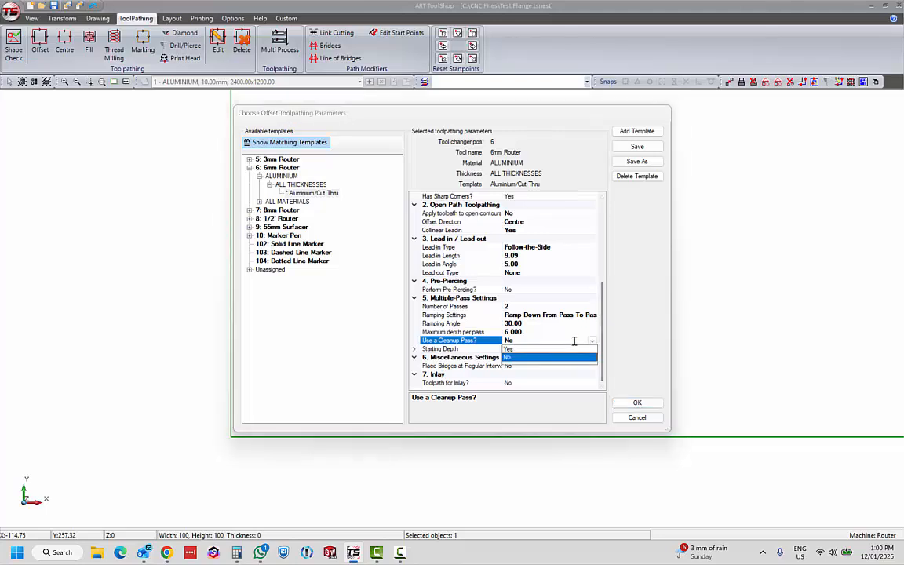
click(525, 350)
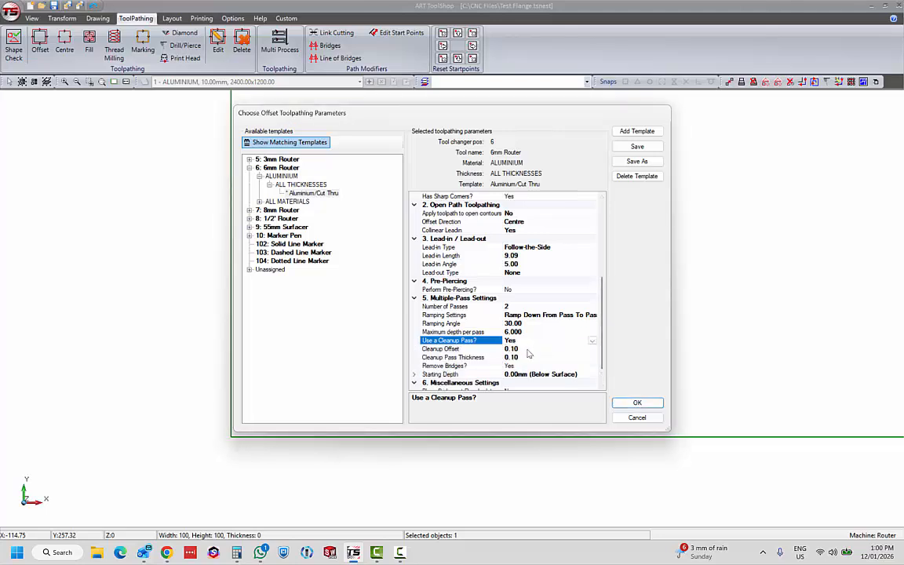
scroll(603, 367, down, 1)
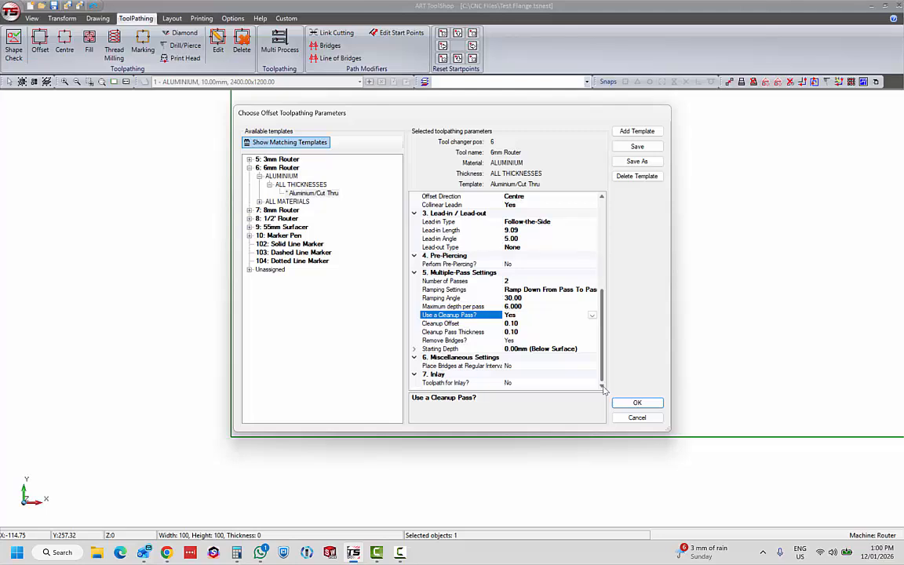
click(529, 324)
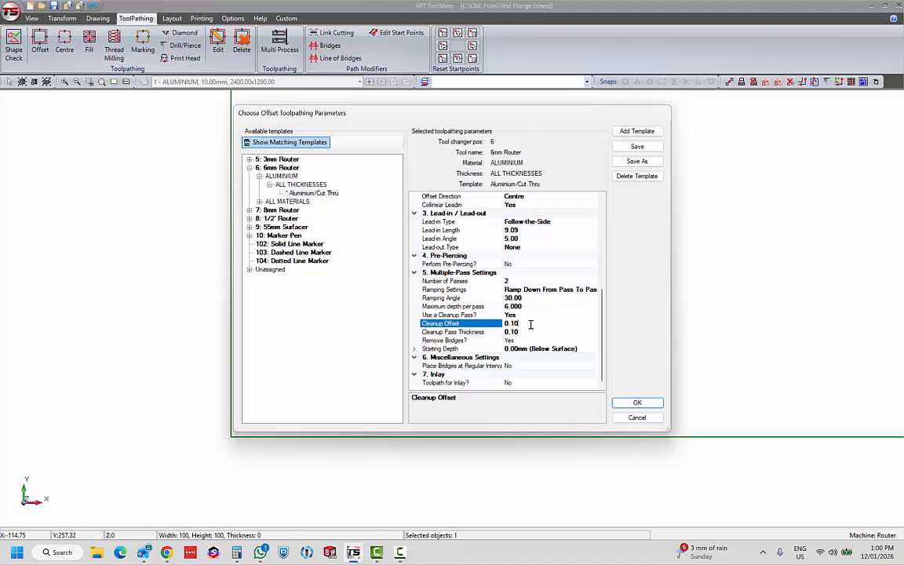
drag(530, 324, 489, 323)
text(0.50)
- Set the cleanup pass thickness to 0.50 and the cleanup pass's bridge removal to No
click(526, 331)
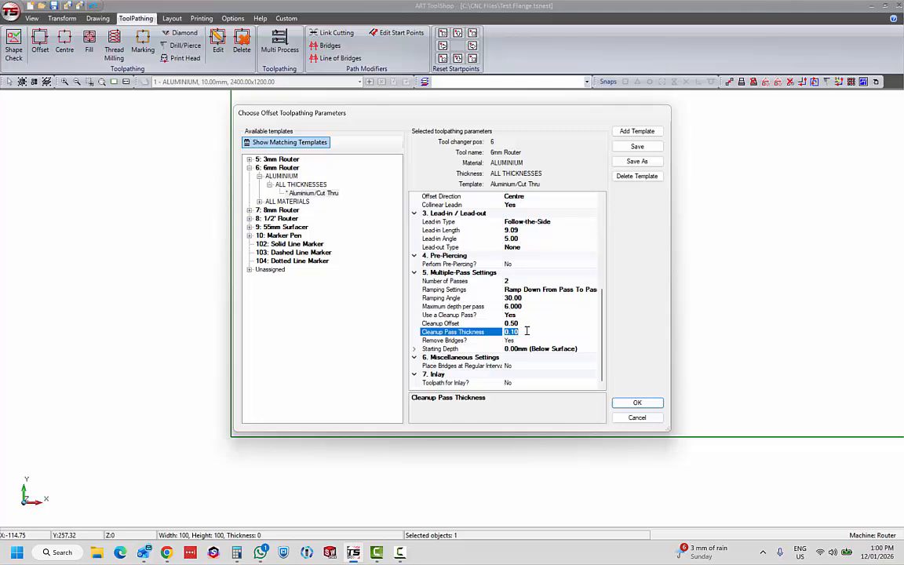
key(Up)
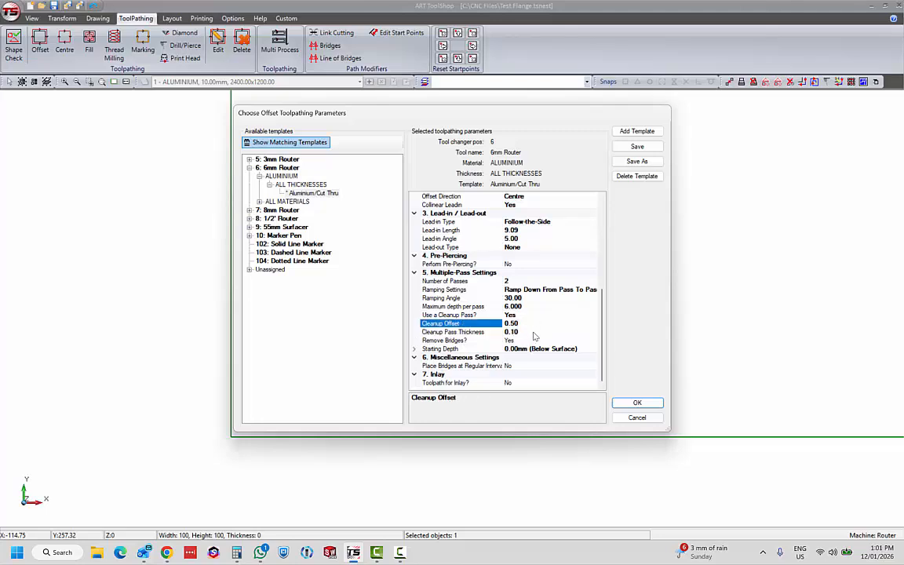
click(533, 332)
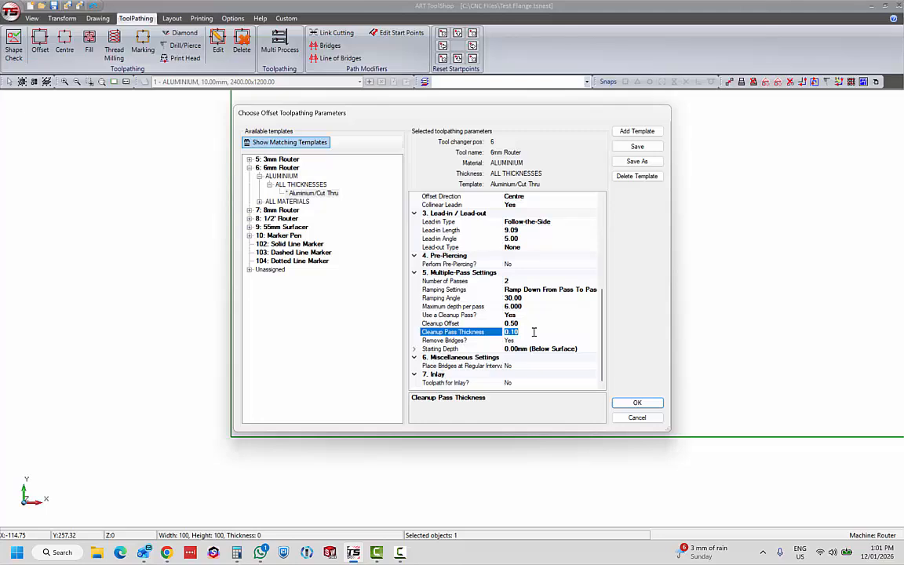
text(0.5)
click(556, 340)
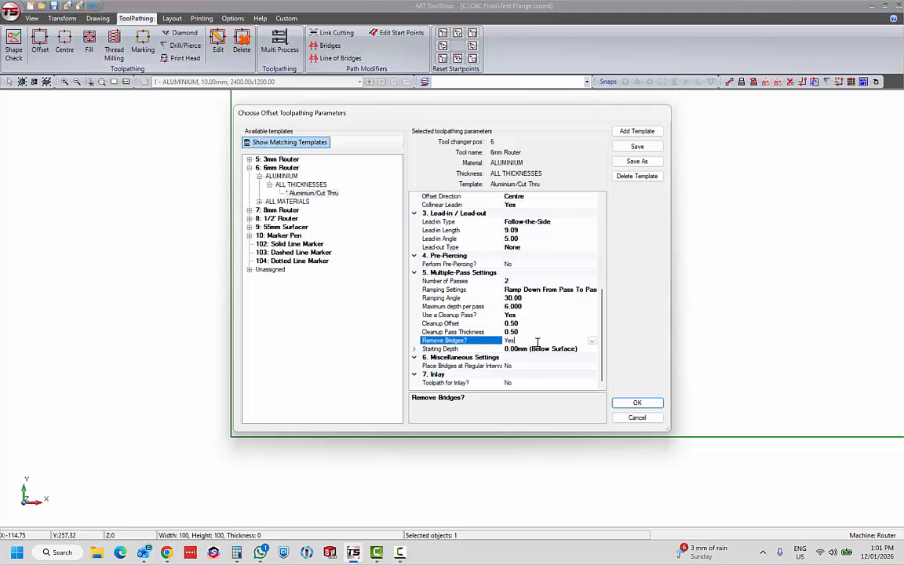
click(593, 341)
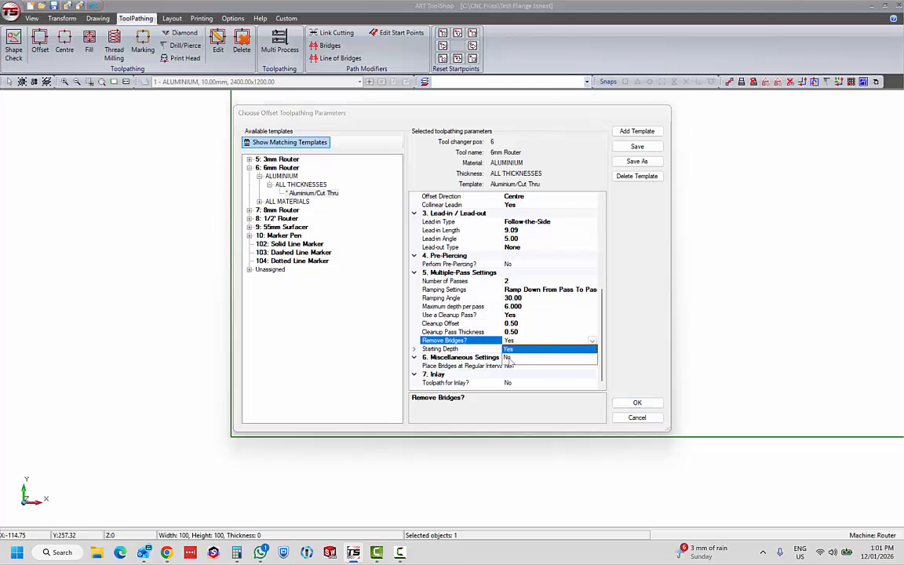
click(527, 357)
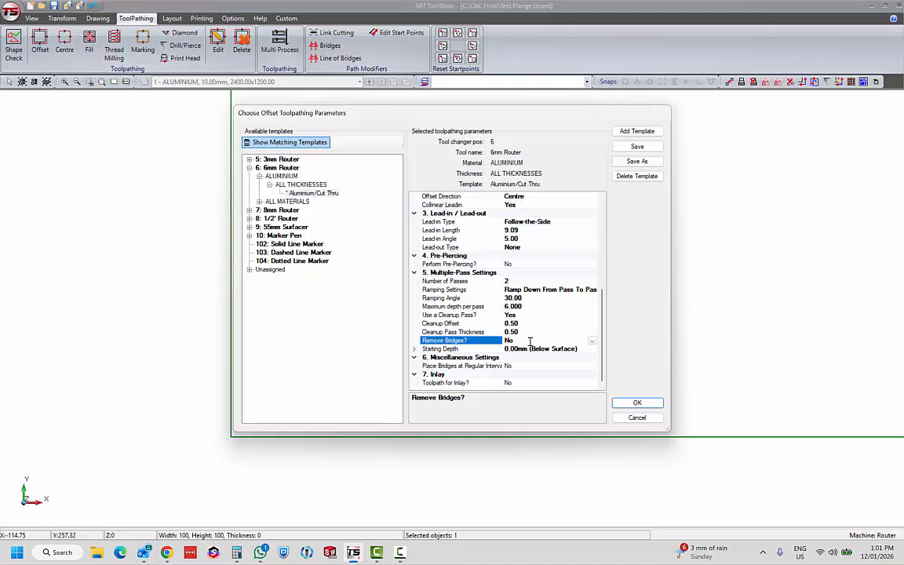
- Expand the starting depth settings to view them, and set the cleanup pass back to No
click(414, 349)
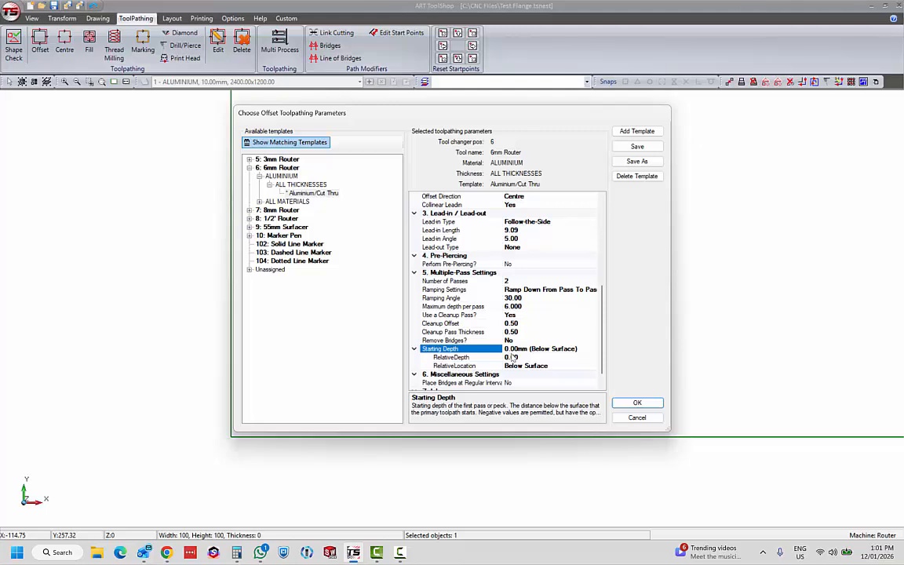
click(603, 384)
click(603, 383)
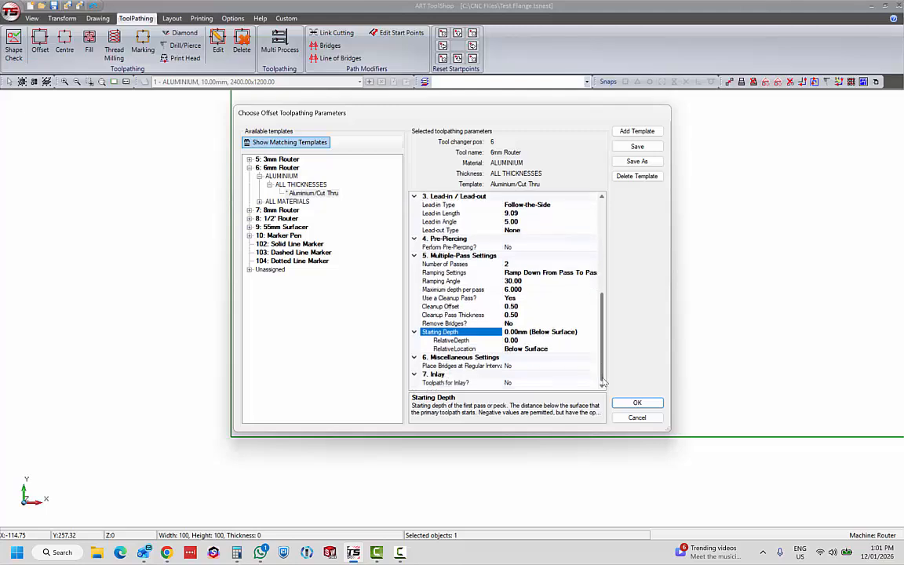
double_click(518, 298)
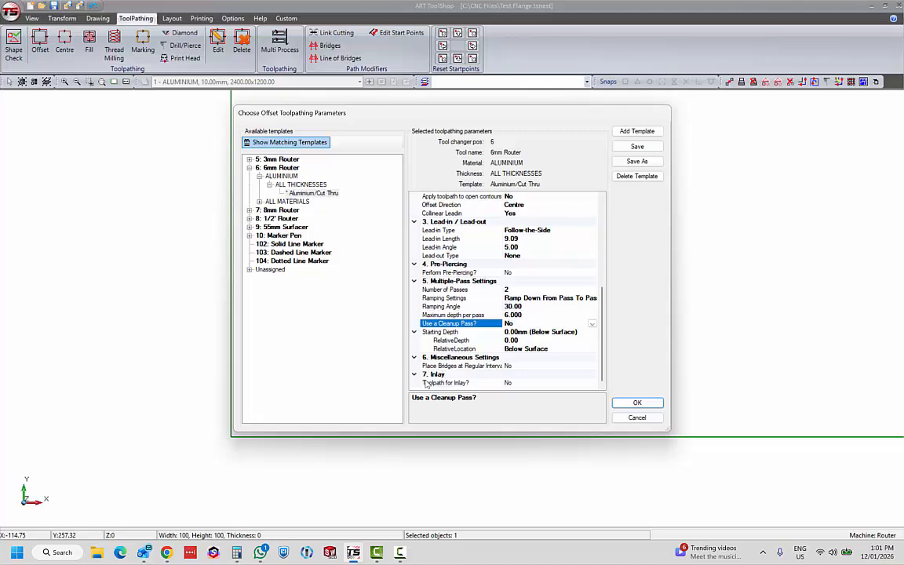
- Try placing bridges at regular intervals with a bridge repeat distance of 100
click(540, 366)
click(592, 366)
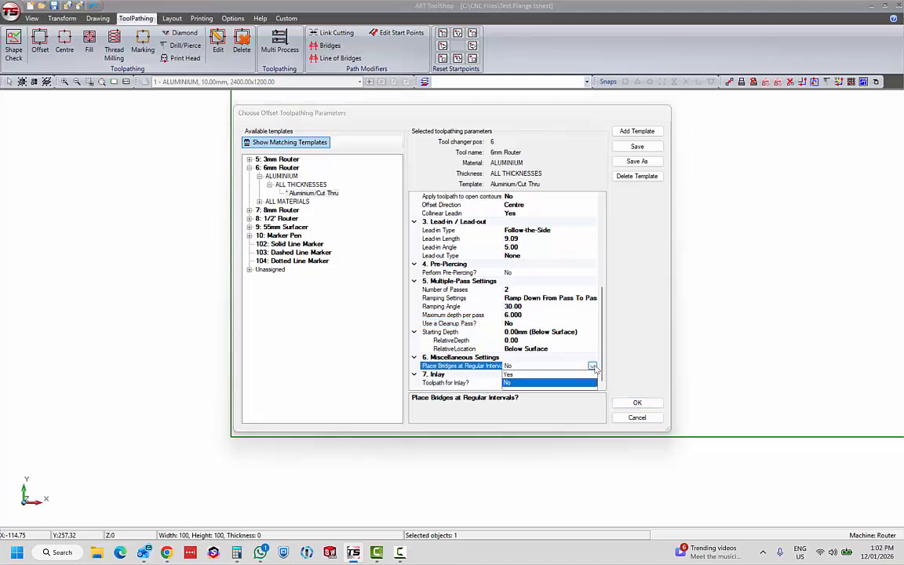
click(594, 366)
click(593, 366)
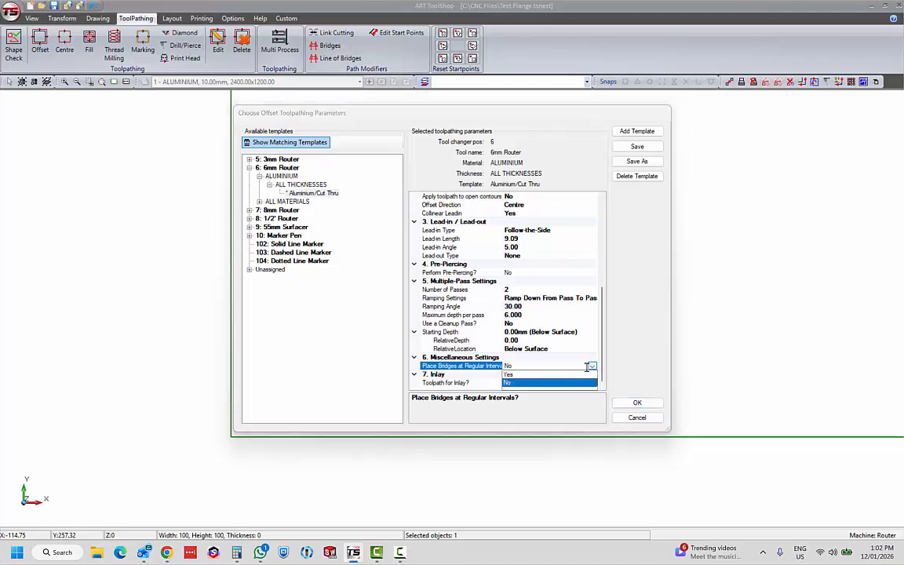
click(516, 381)
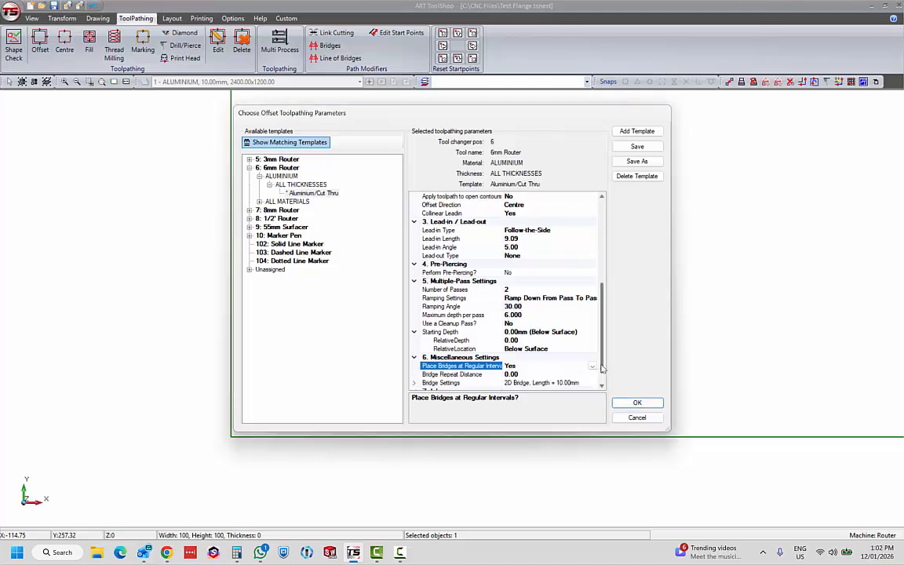
scroll(543, 341, down, 1)
click(520, 357)
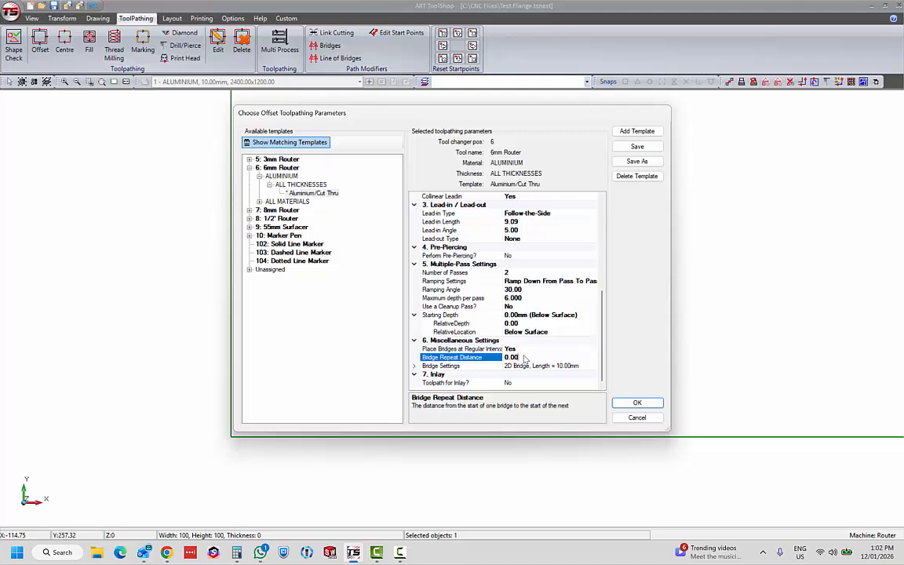
text(100)
- Try 3D as the bridge type with a height of 3, and set bridge placement at regular intervals back to No
click(541, 366)
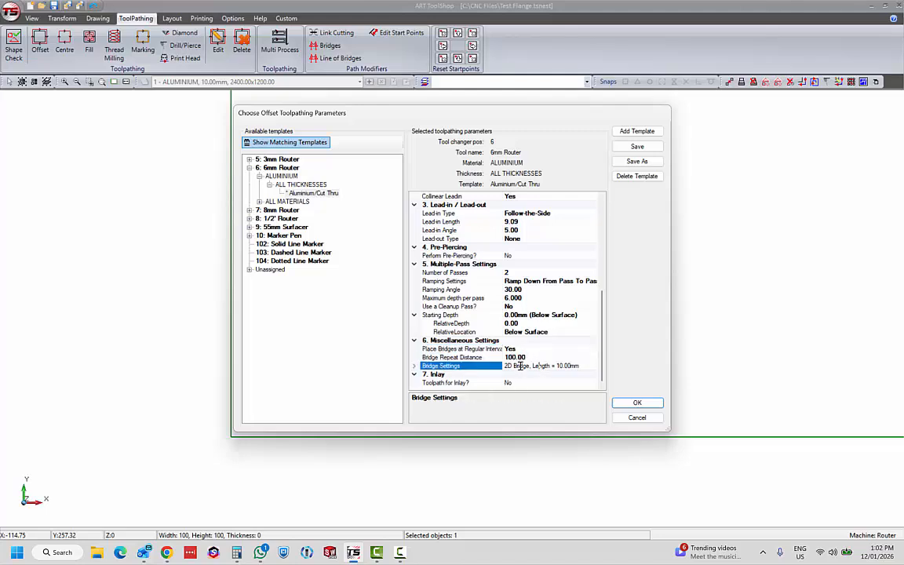
click(413, 366)
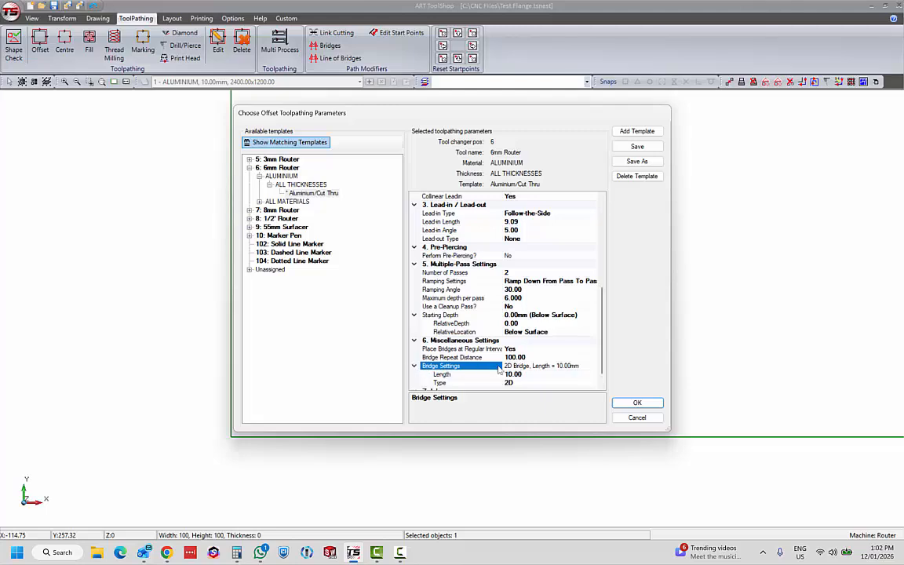
click(521, 382)
double_click(523, 382)
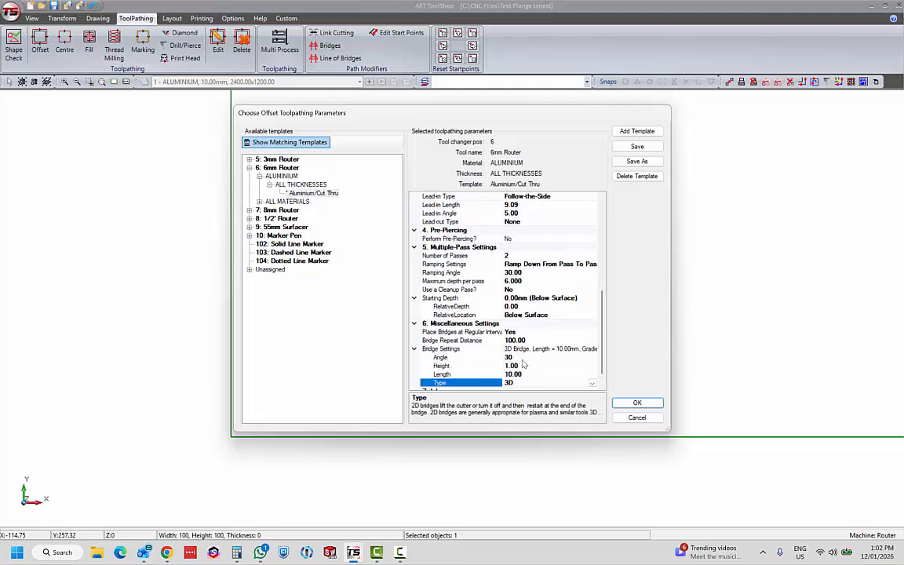
double_click(526, 366)
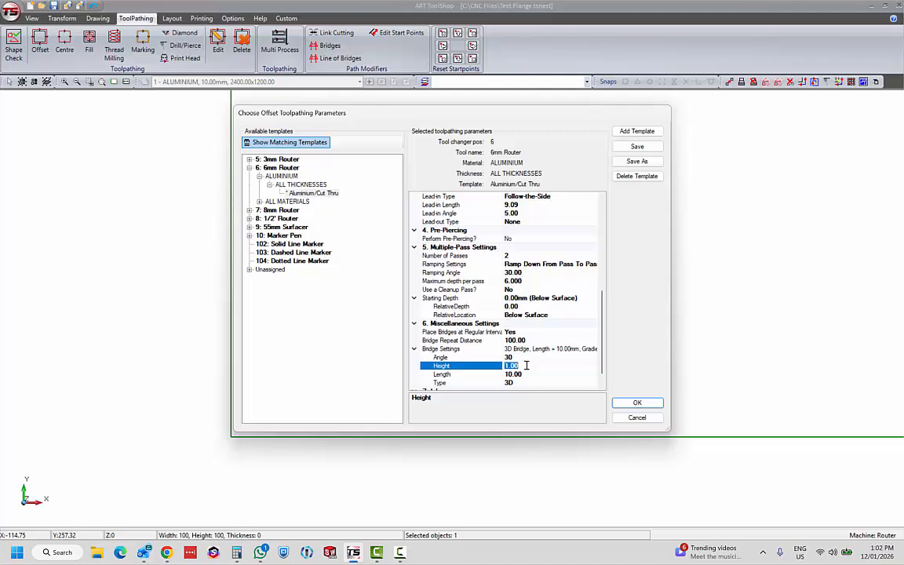
text(3)
double_click(528, 374)
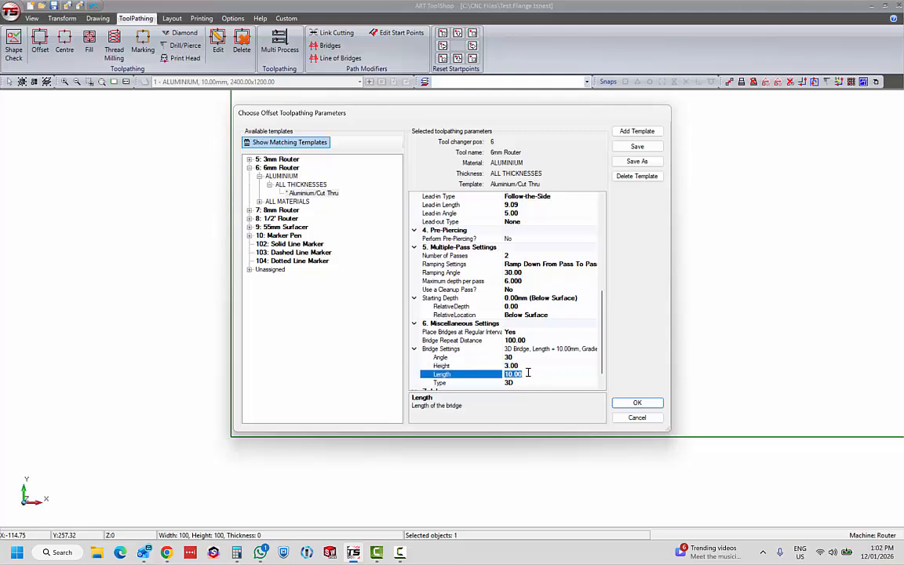
click(530, 383)
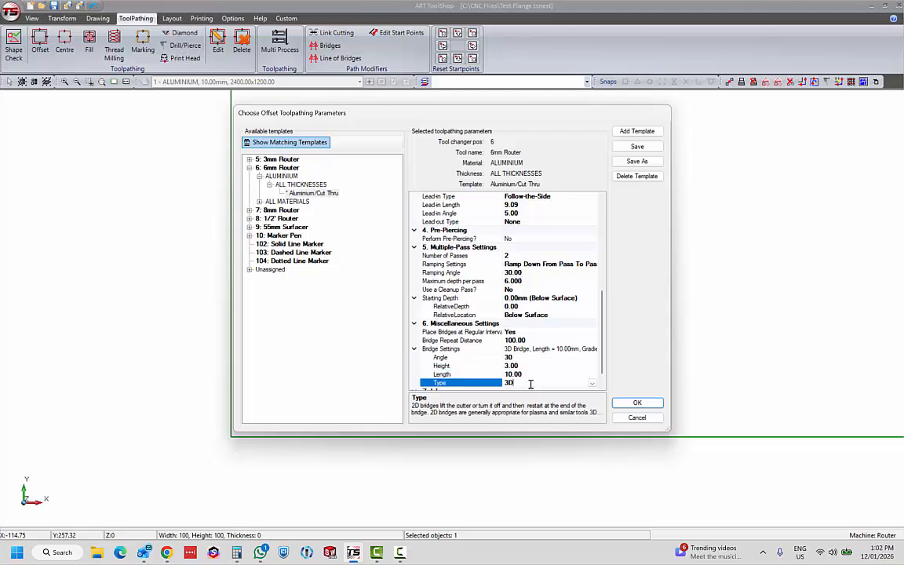
double_click(528, 333)
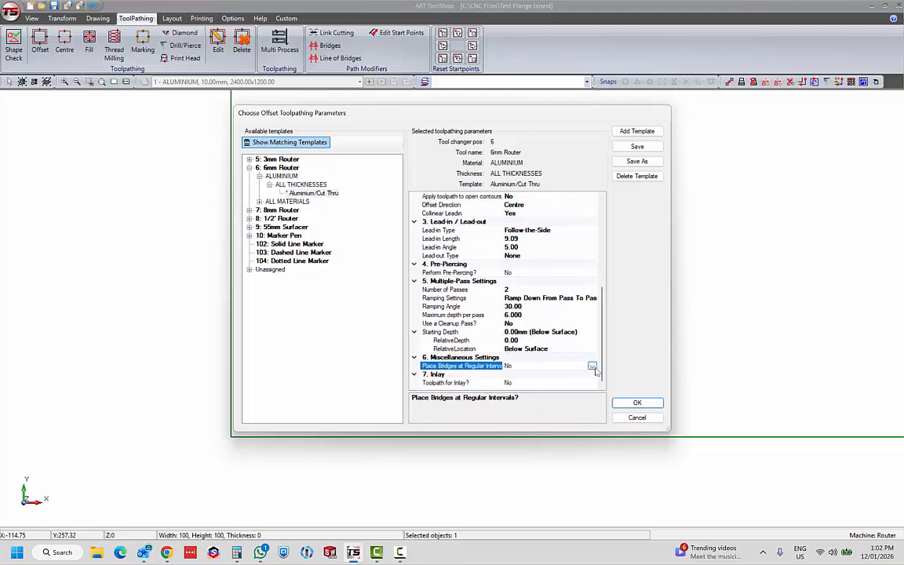
- Try enabling the toolpath for inlay with an inlay radius of 3
click(467, 383)
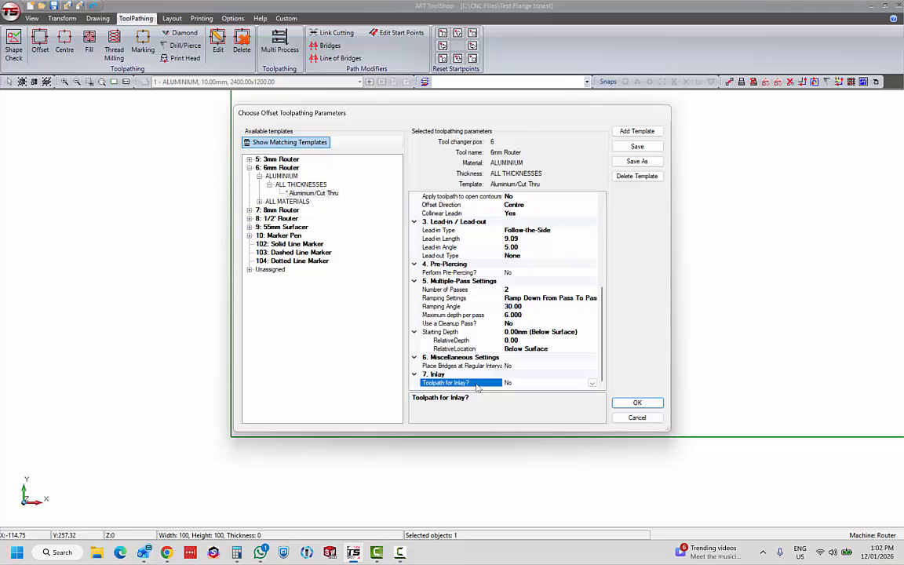
click(565, 383)
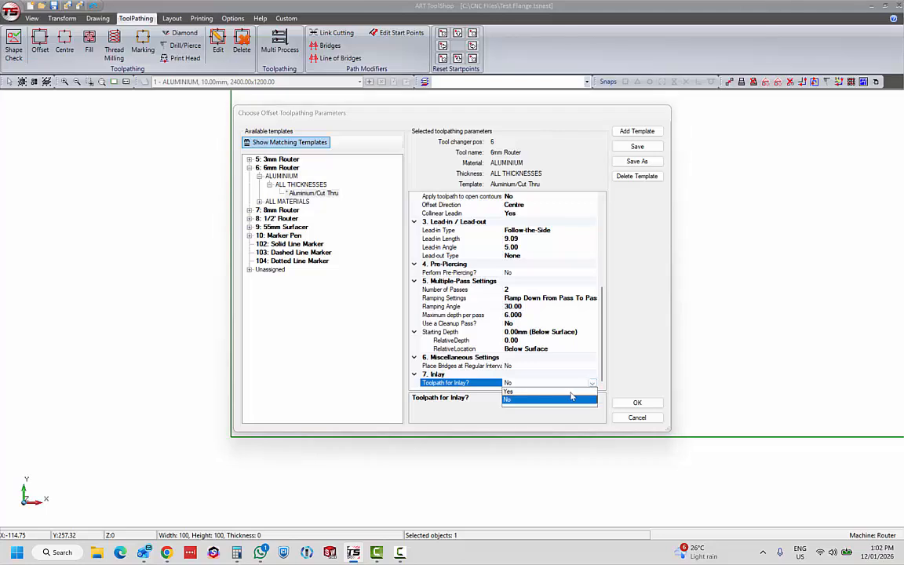
click(565, 391)
scroll(605, 390, down, 1)
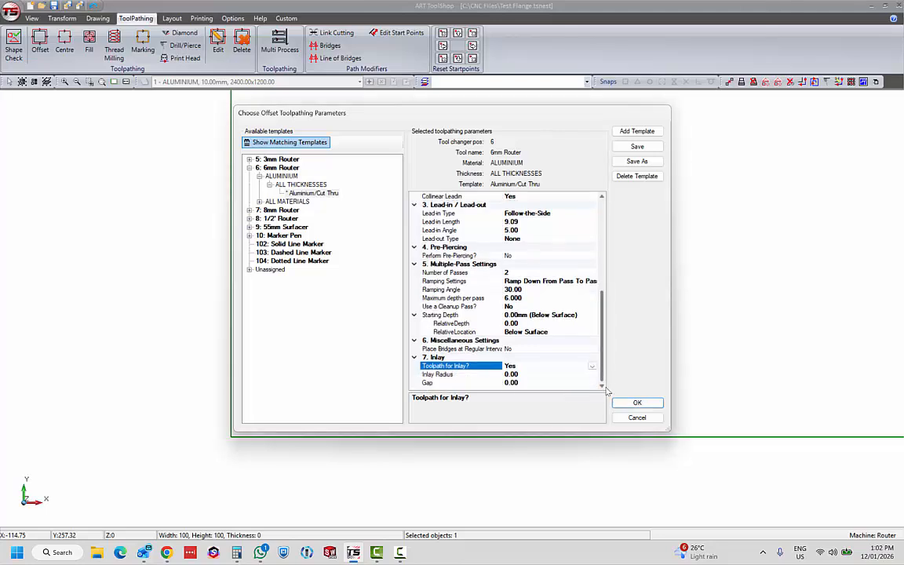
click(528, 375)
text(3)
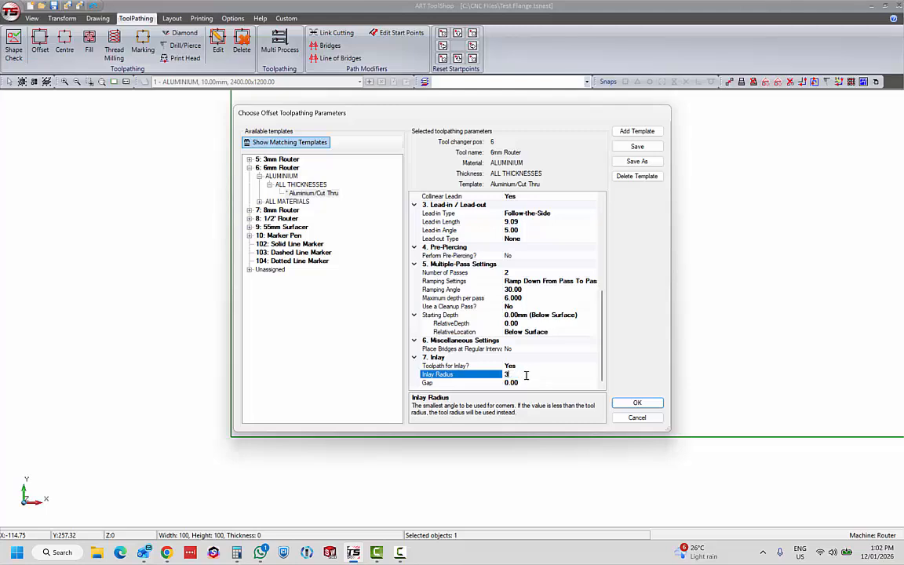
- Set the inlay gap to 0.1, and return the toolpath for inlay option to No
click(528, 383)
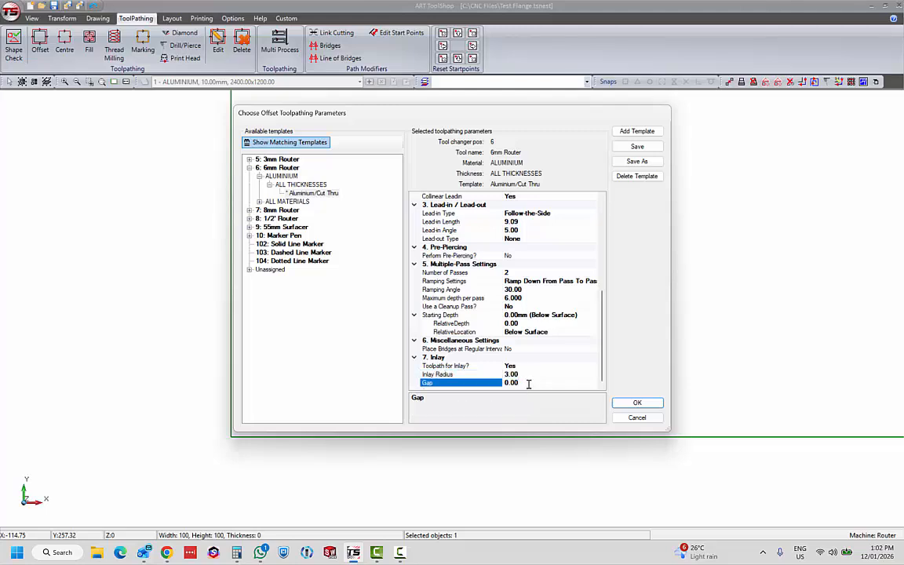
click(525, 382)
text(0.1)
key(Up)
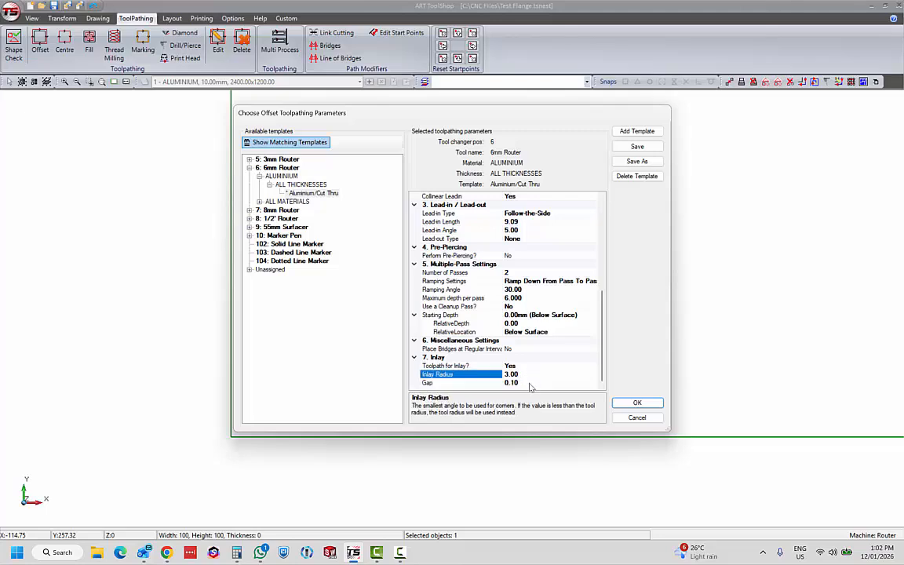
click(524, 367)
double_click(525, 367)
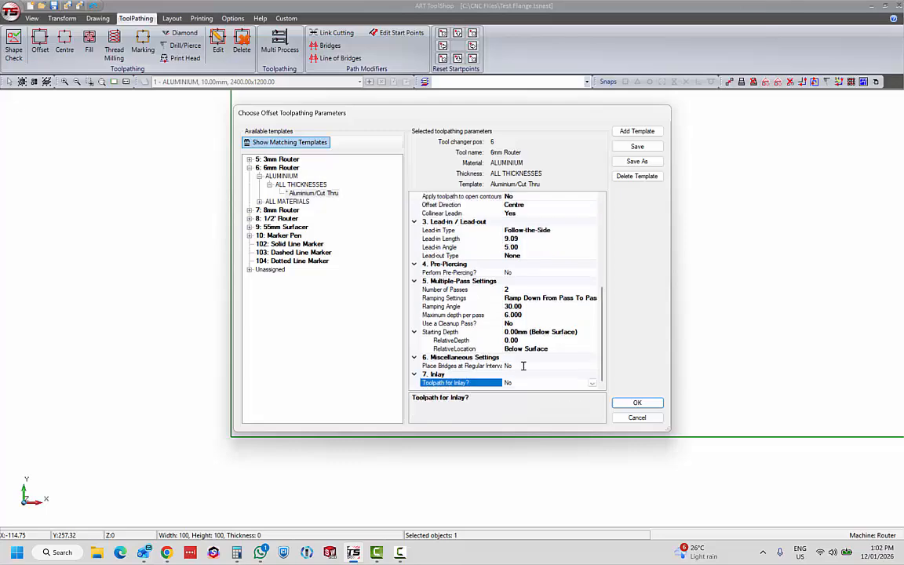
- Save the changes to the 6mm Router Aluminium/Cut Thru template and apply its offset toolpath to the flange
click(638, 403)
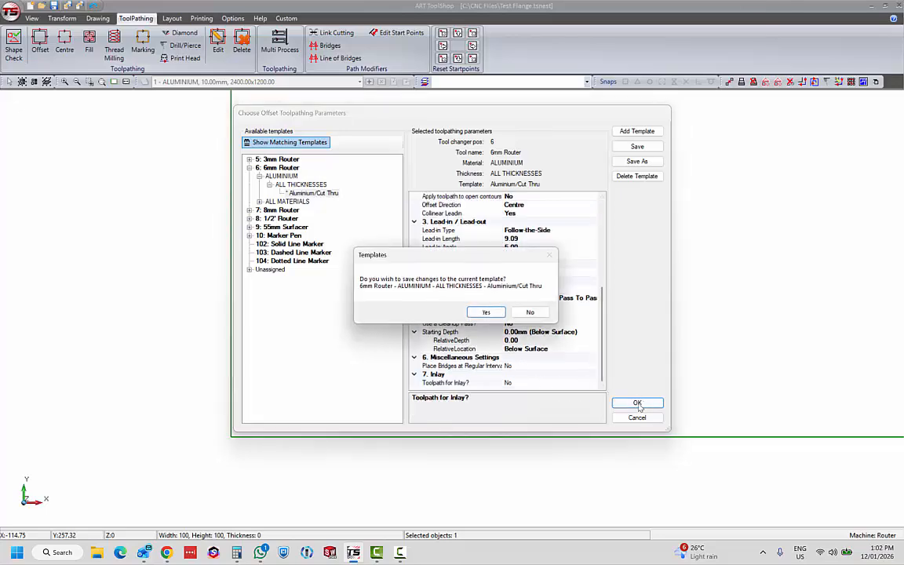
click(489, 313)
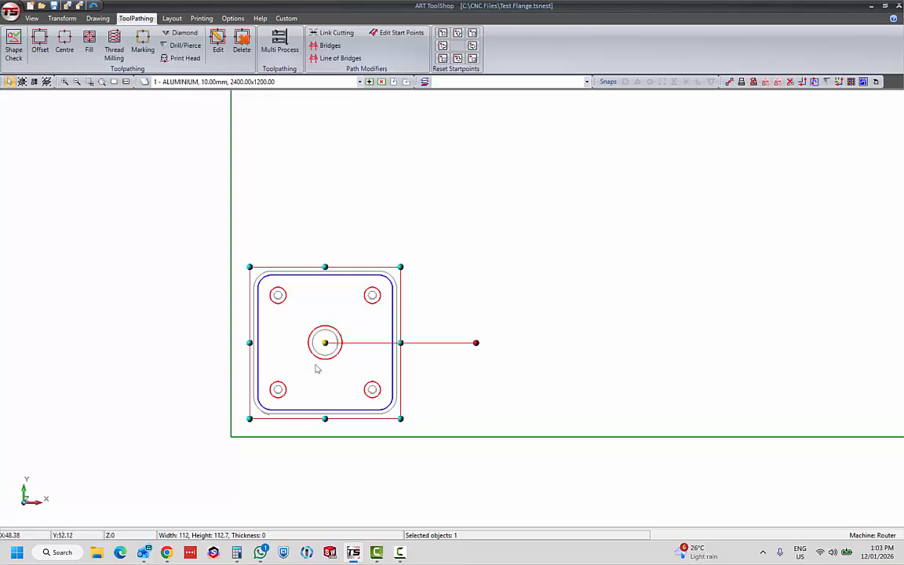
- Examine the lead-ins and ramped cutting passes on the flange's holes and outer contour in plan and tilted 3D views, with the flange deselected
scroll(302, 357, up, 5)
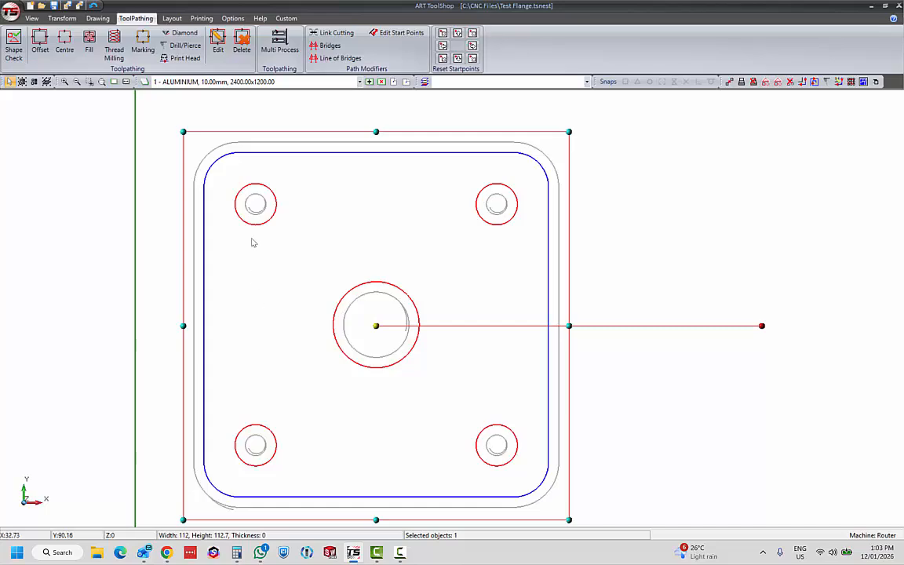
scroll(263, 222, up, 5)
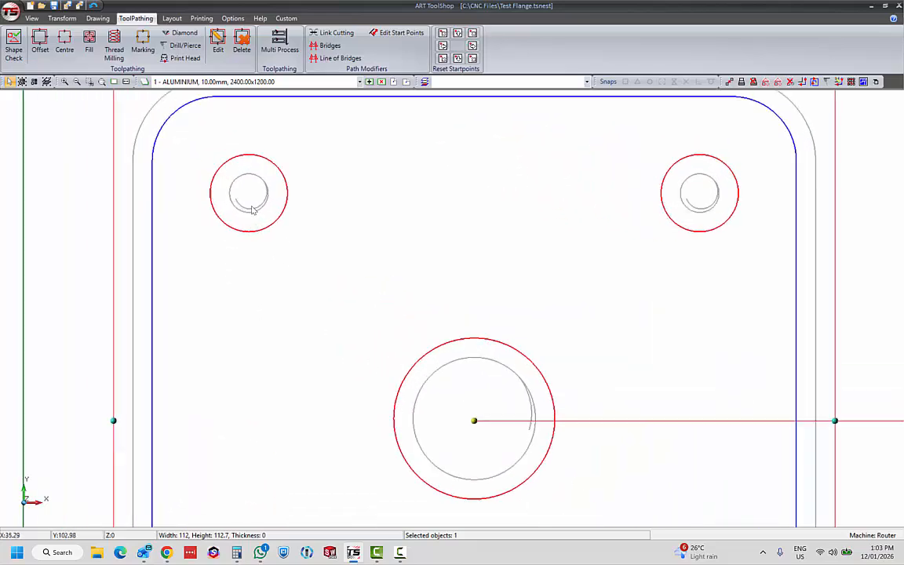
scroll(259, 214, down, 5)
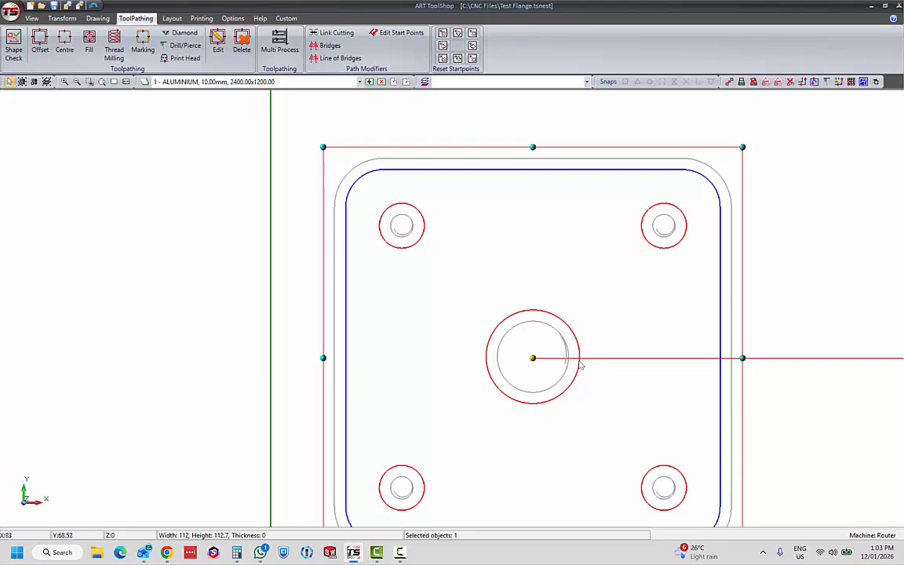
scroll(568, 359, up, 5)
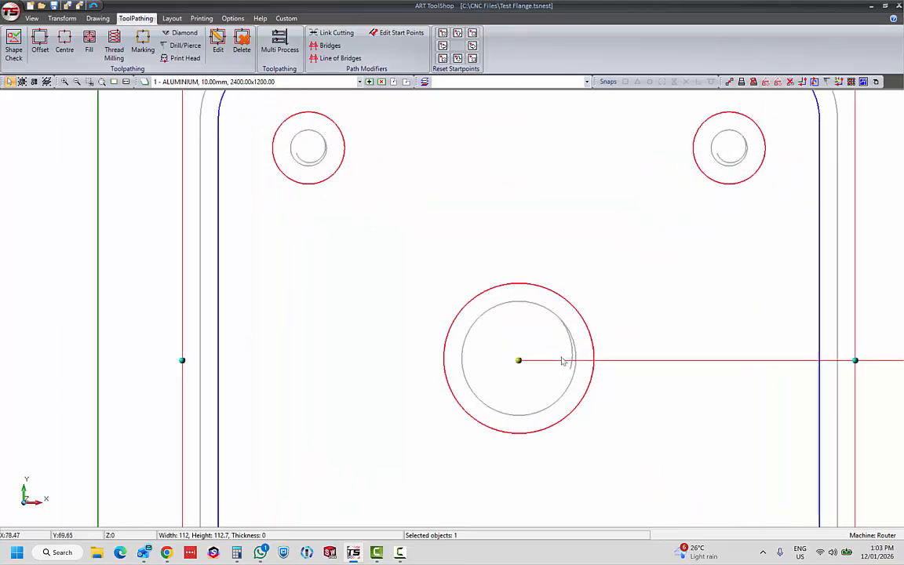
scroll(573, 358, down, 3)
scroll(577, 356, down, 5)
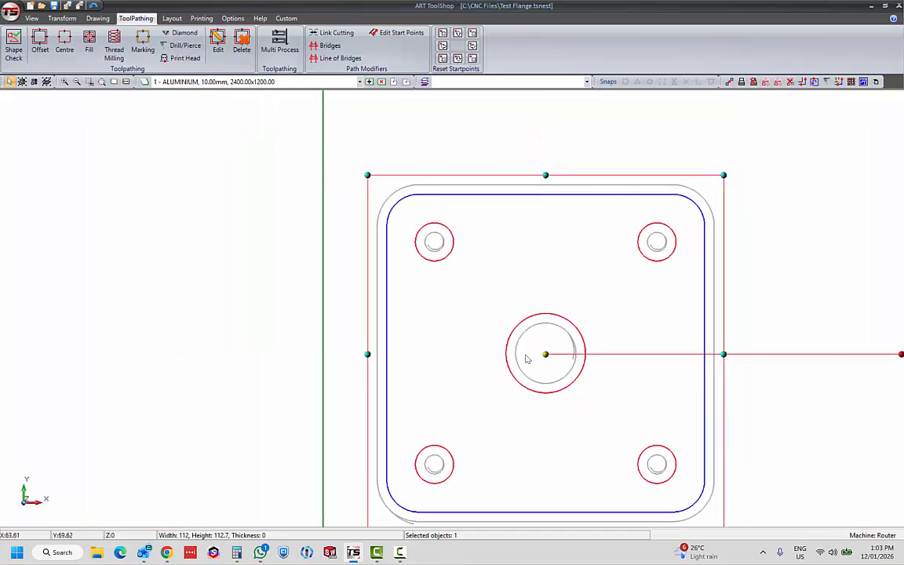
middle_drag(527, 359, 557, 308)
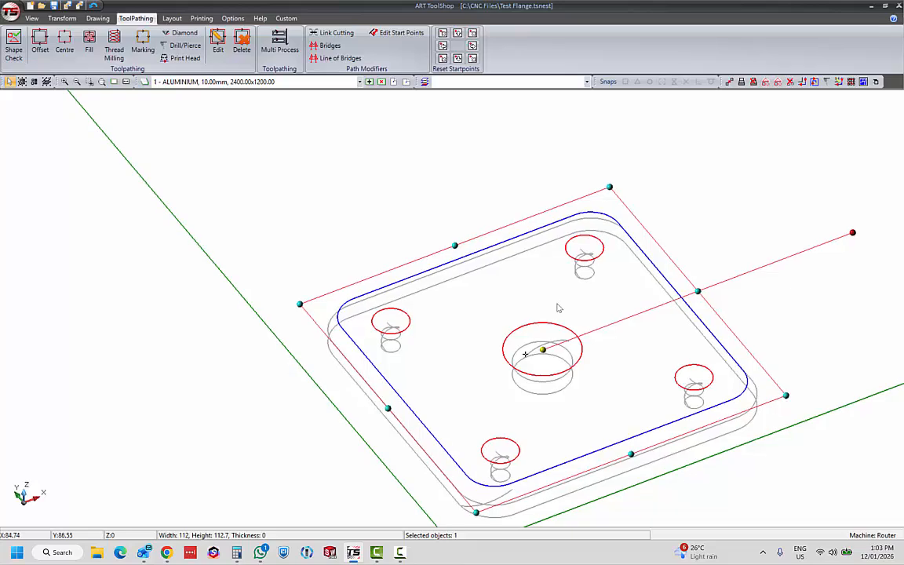
click(690, 204)
scroll(552, 355, up, 4)
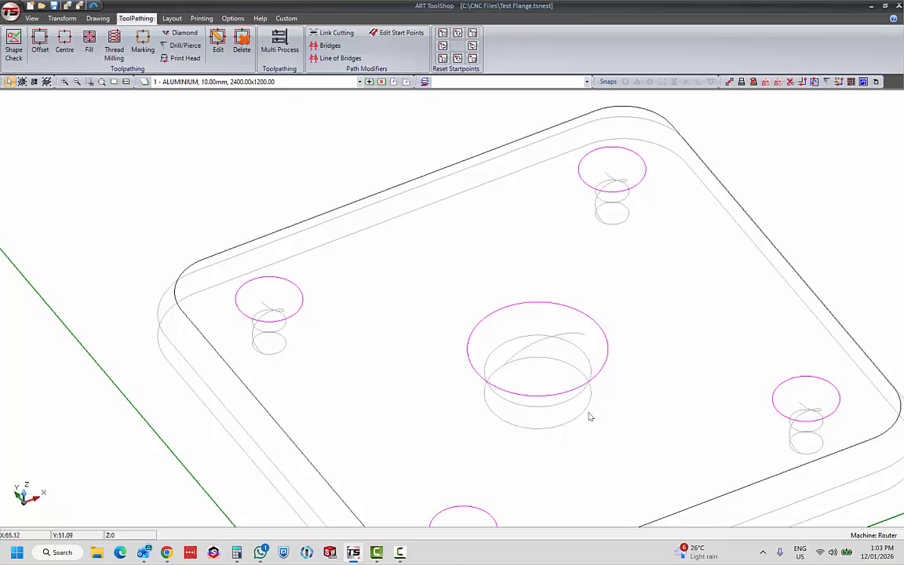
scroll(506, 355, down, 6)
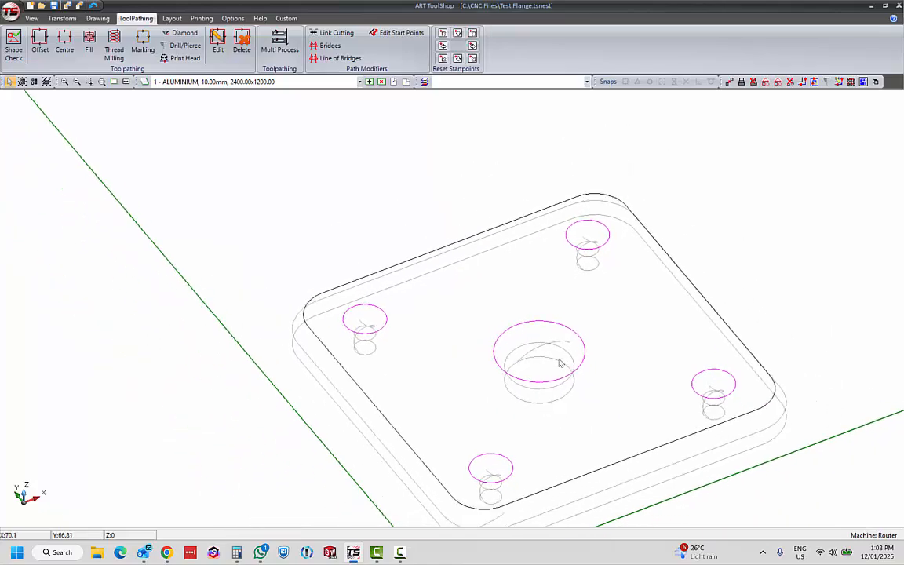
scroll(550, 448, up, 2)
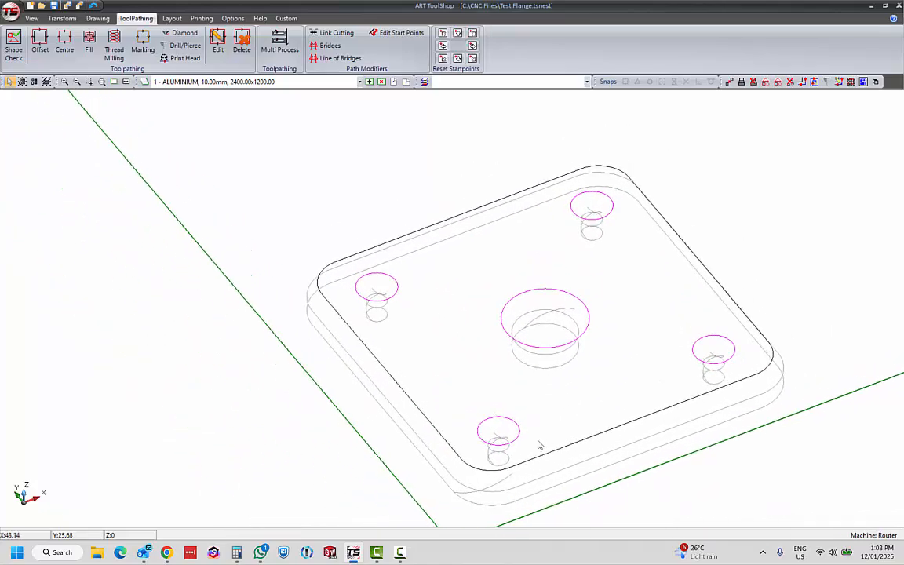